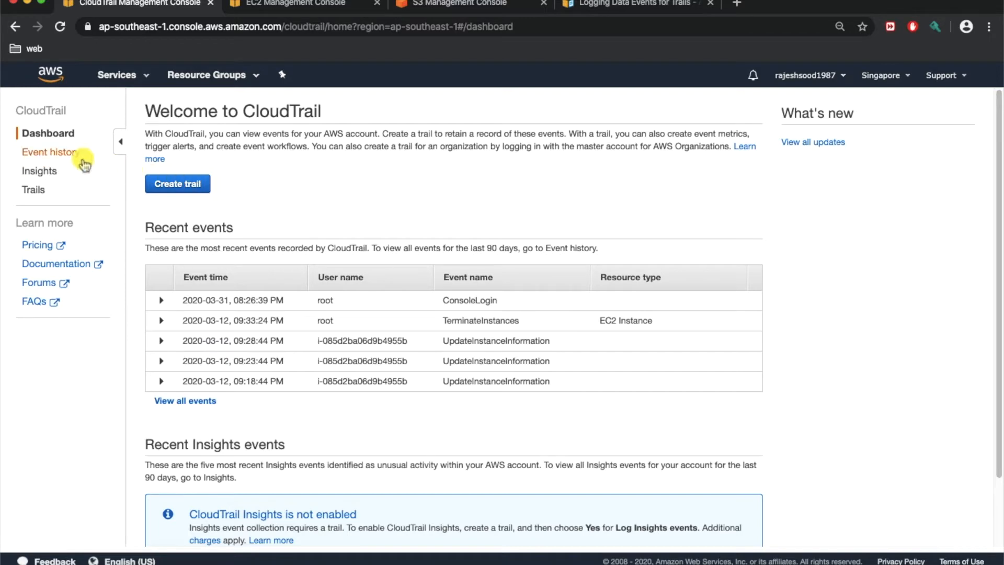
Open the CloudTrail event history and examine the available filter attributes, leaving the Read only filter in place
click(40, 152)
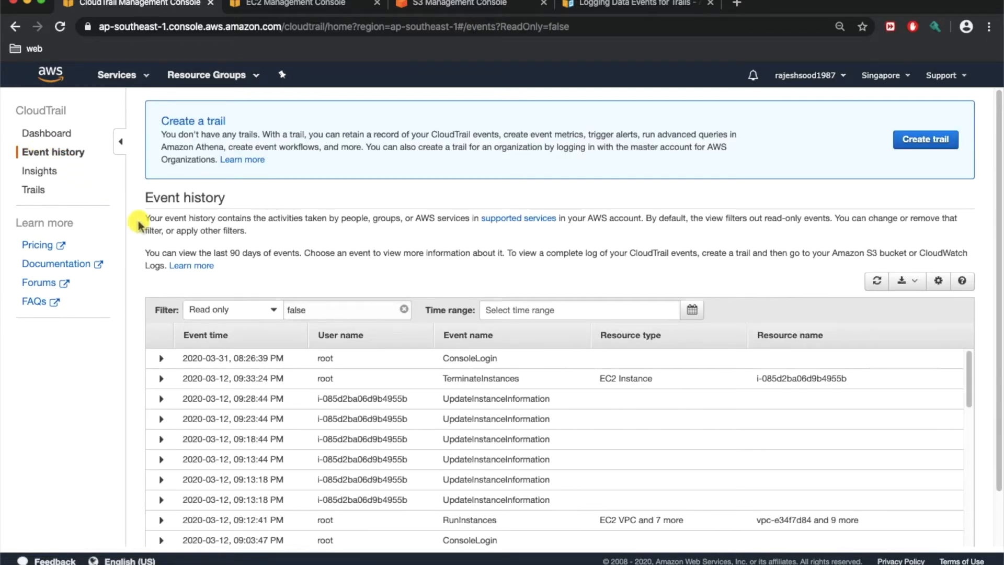
click(272, 312)
key(Down)
key(Down)
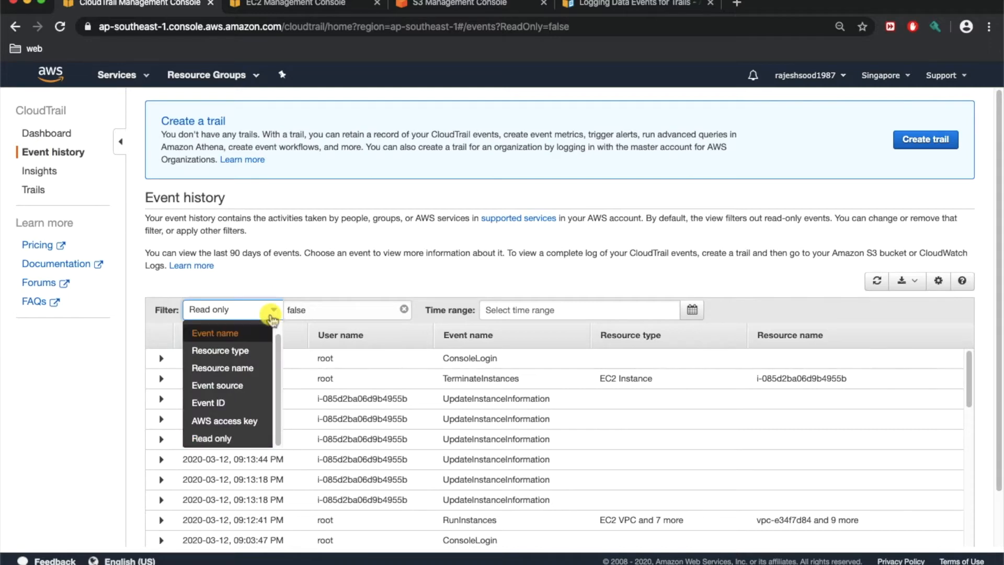
key(Down)
key(Down)
key(Down)
key(Down)
key(Down)
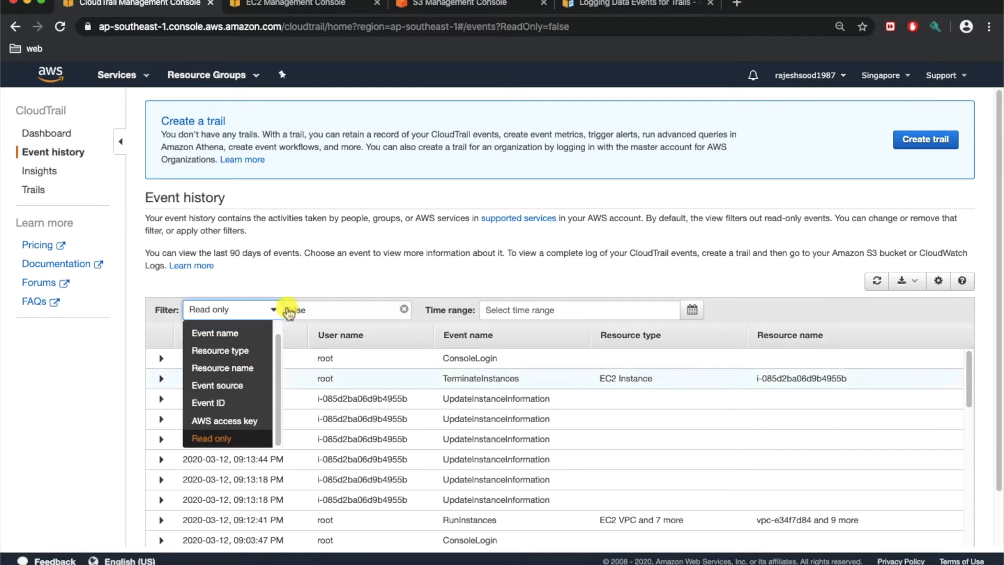
click(344, 285)
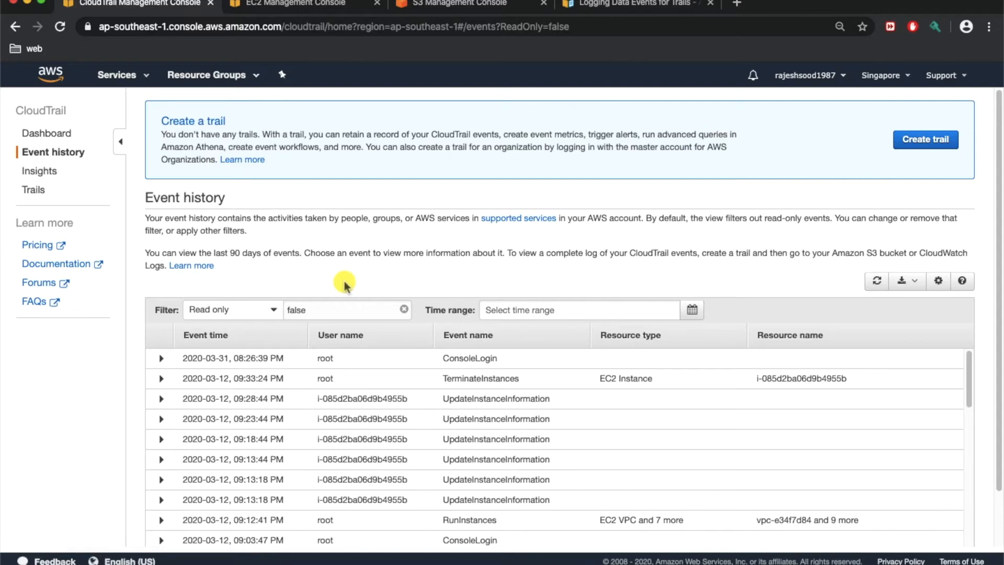
Examine the details and full JSON record of the UpdateInstanceInformation event from 2020-03-12, 09:28:44 PM, and collapse the entry
drag(317, 398, 400, 412)
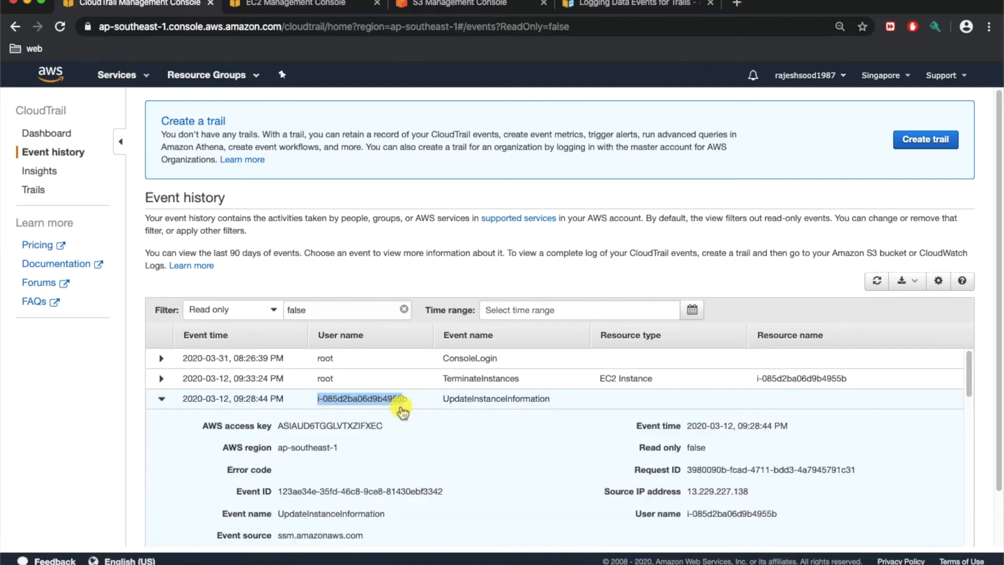
scroll(384, 408, down, 3)
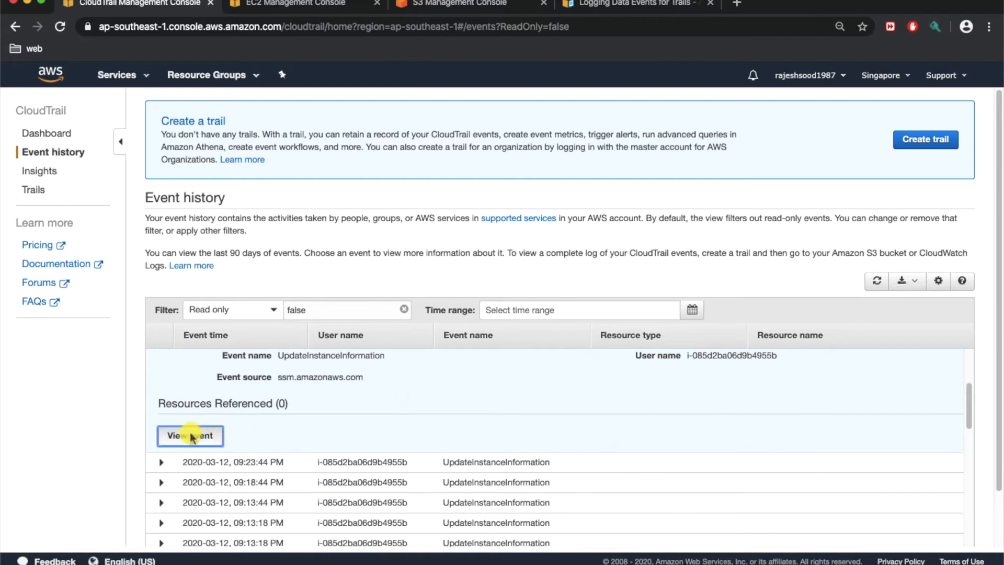
click(192, 437)
scroll(433, 335, down, 5)
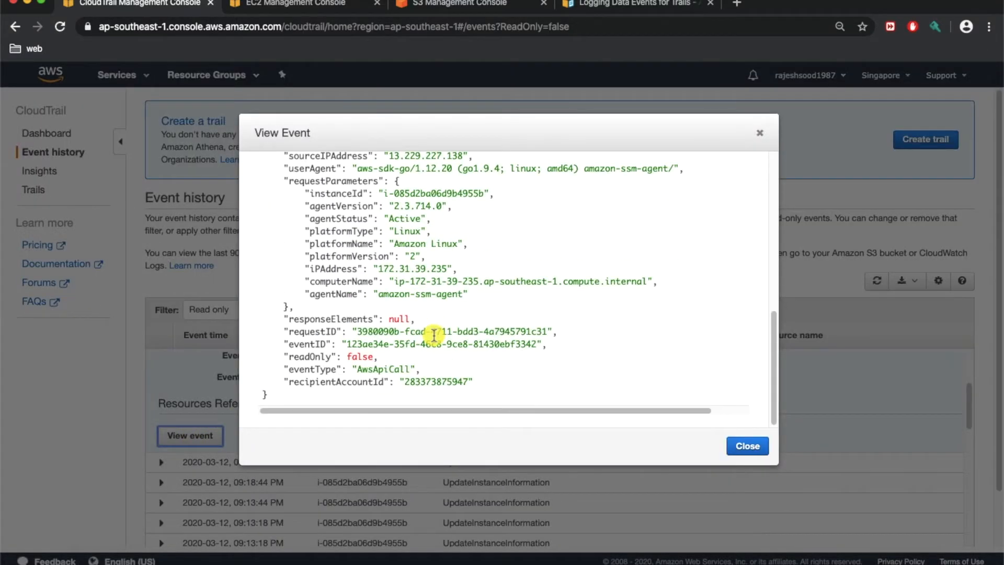
scroll(679, 421, up, 5)
click(758, 446)
scroll(759, 453, up, 5)
click(160, 399)
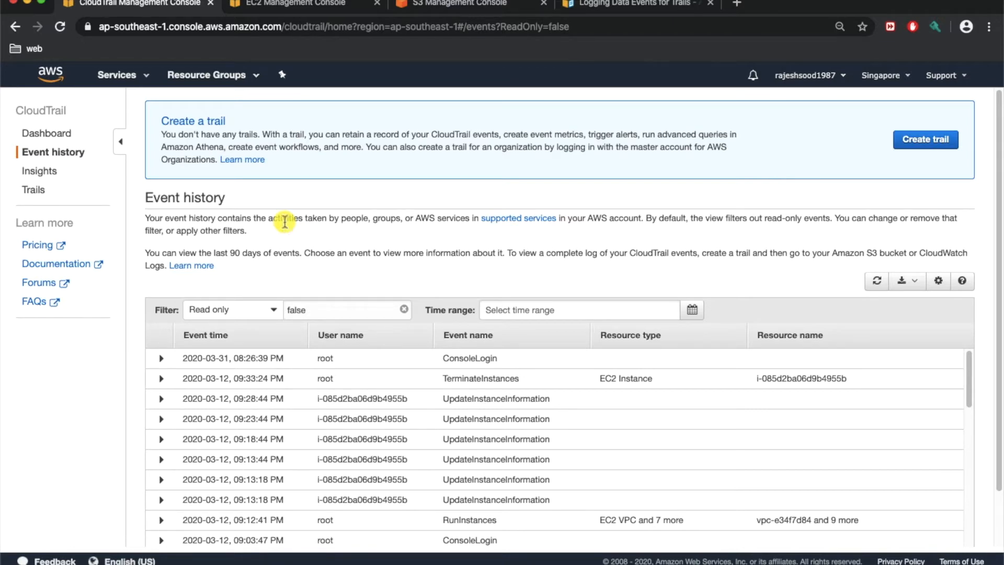
Open the CloudTrail Insights page and read its description of how long Insights events can be viewed
click(31, 174)
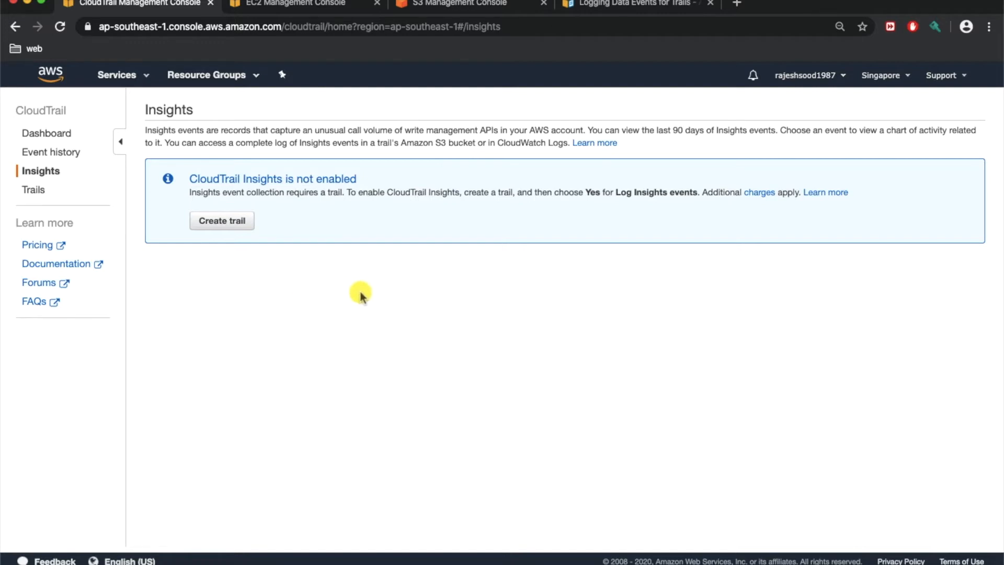
drag(672, 130, 774, 130)
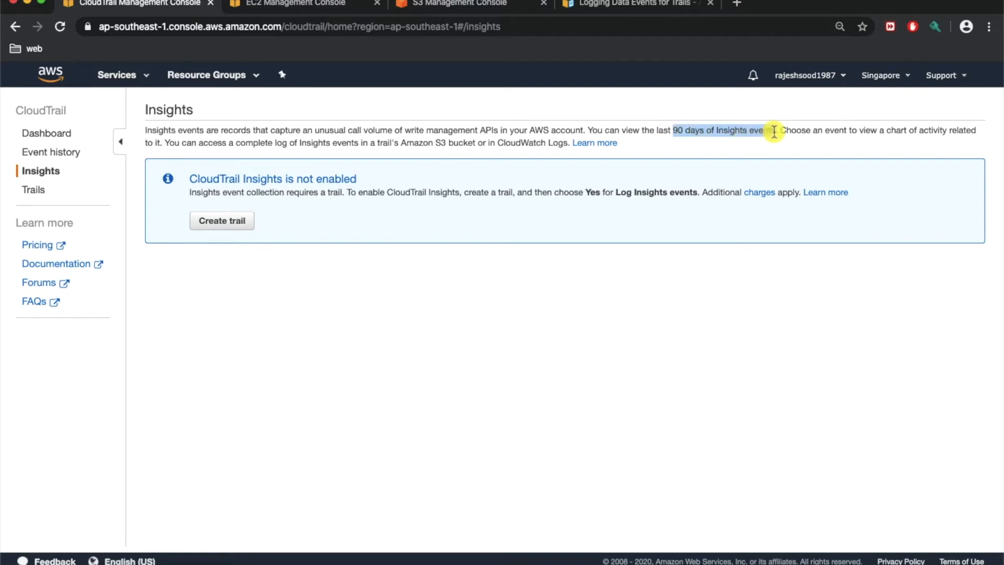
click(367, 502)
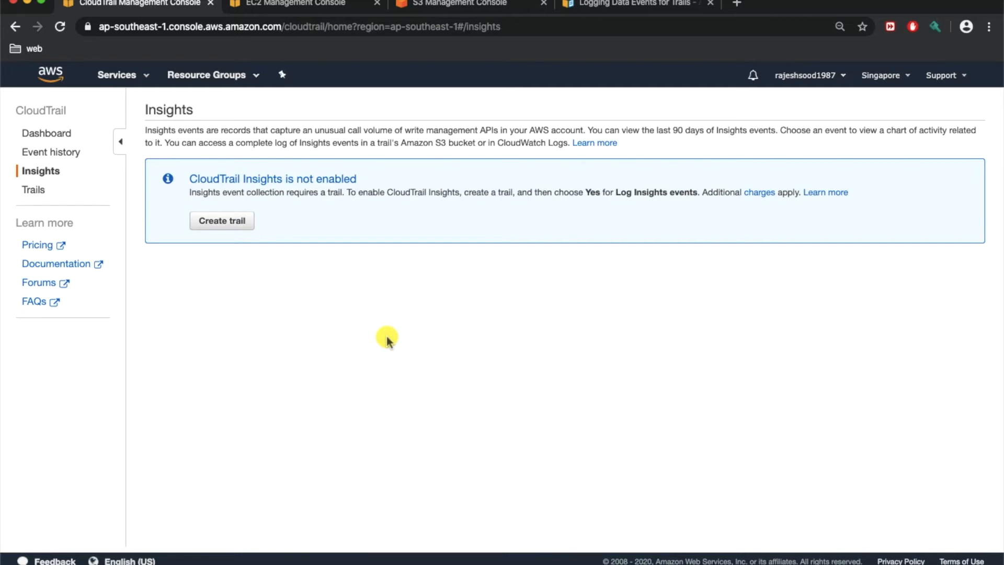
Start creating a new trail and name it abc-dev-trail
click(33, 190)
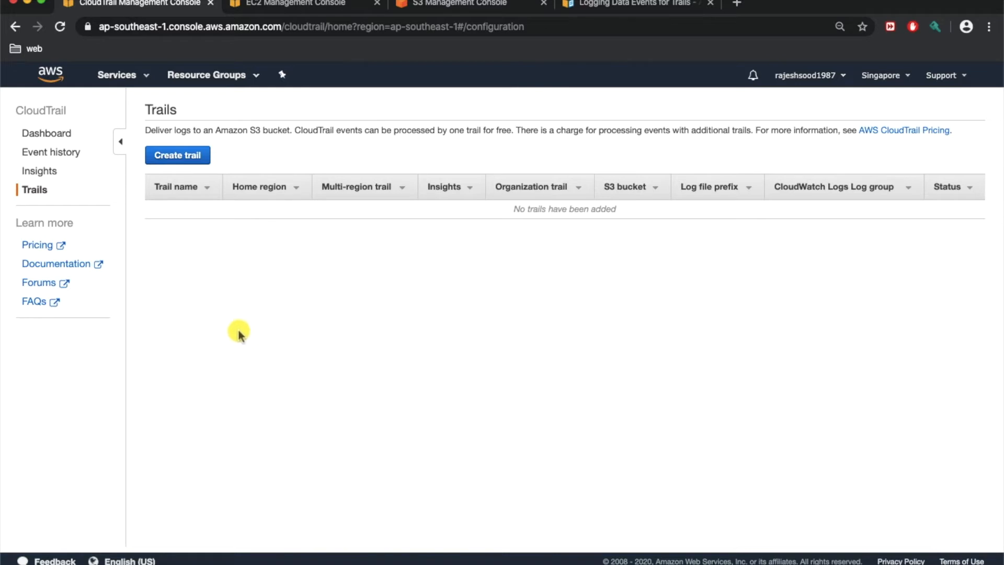
click(180, 162)
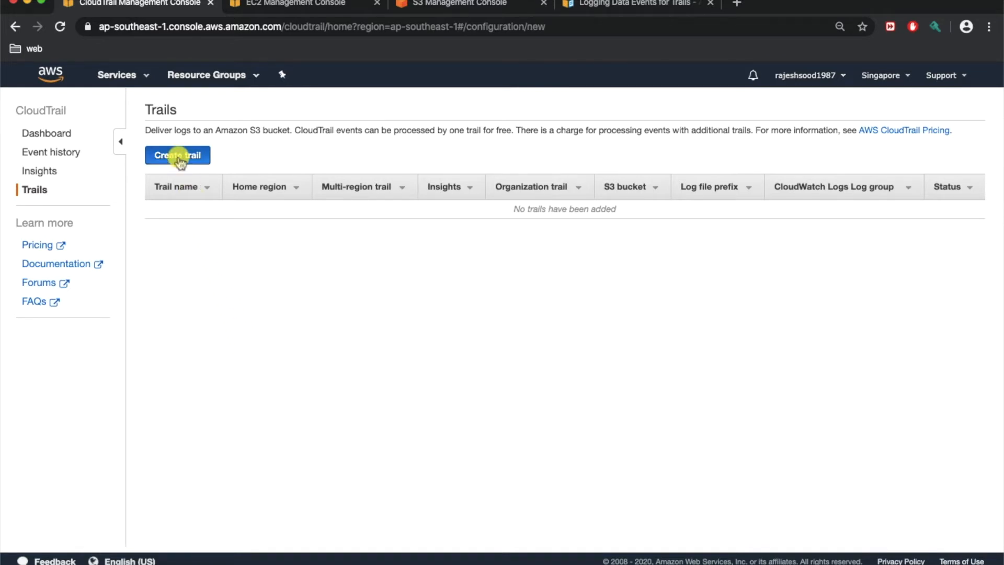
click(322, 165)
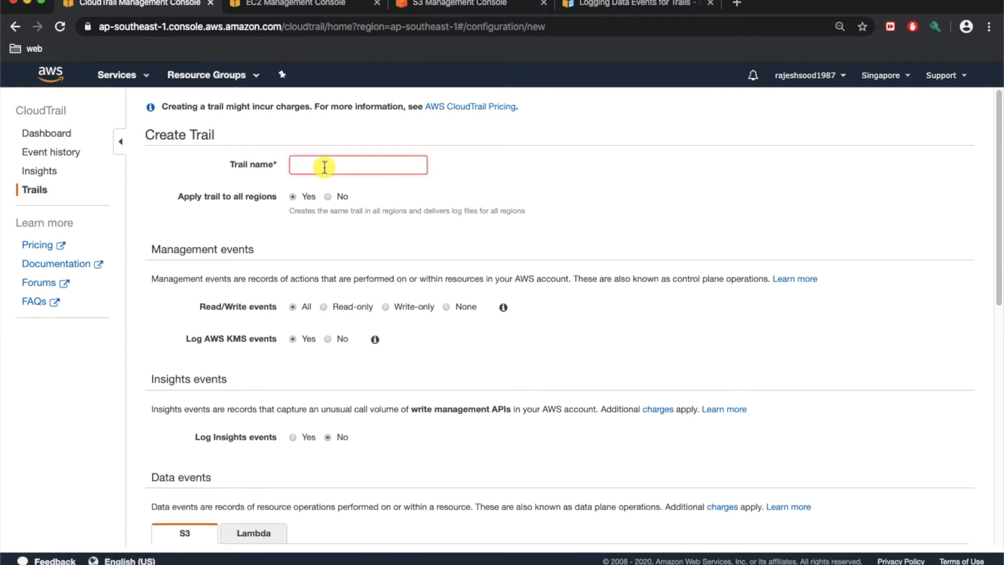
text(abc)
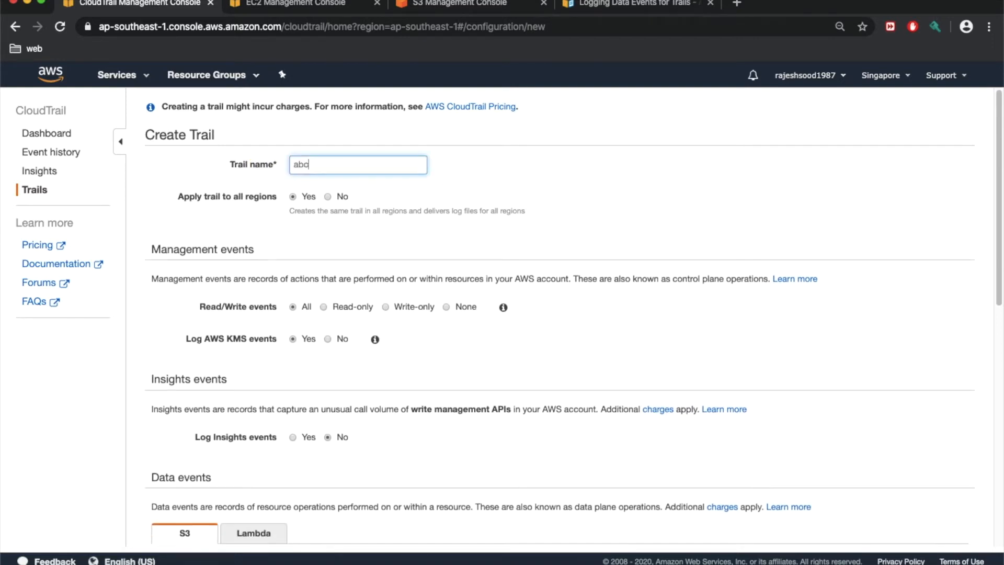
text(-dev-trail)
click(281, 234)
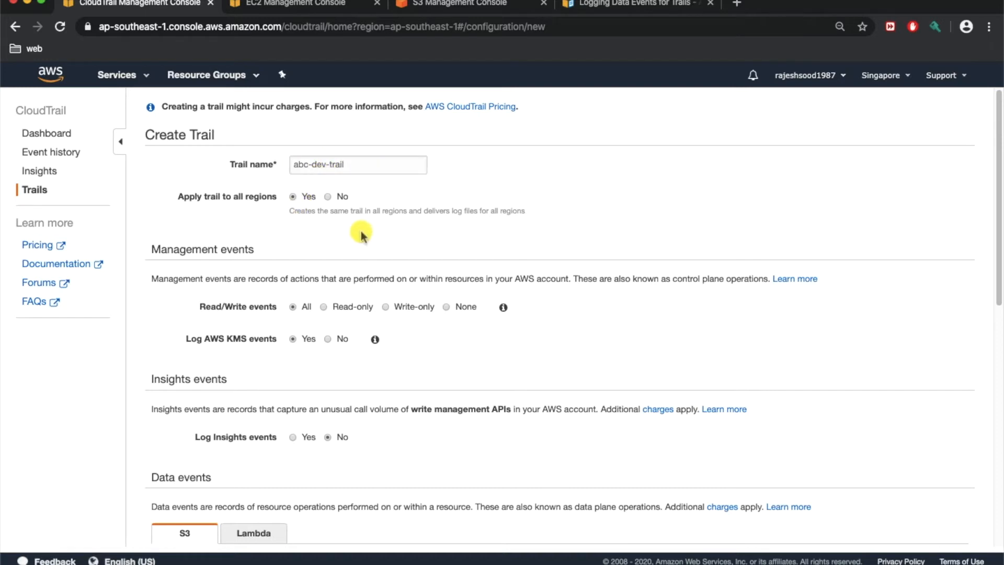
Review the new trail's region, management events, Insights events and data events settings
scroll(251, 293, down, 3)
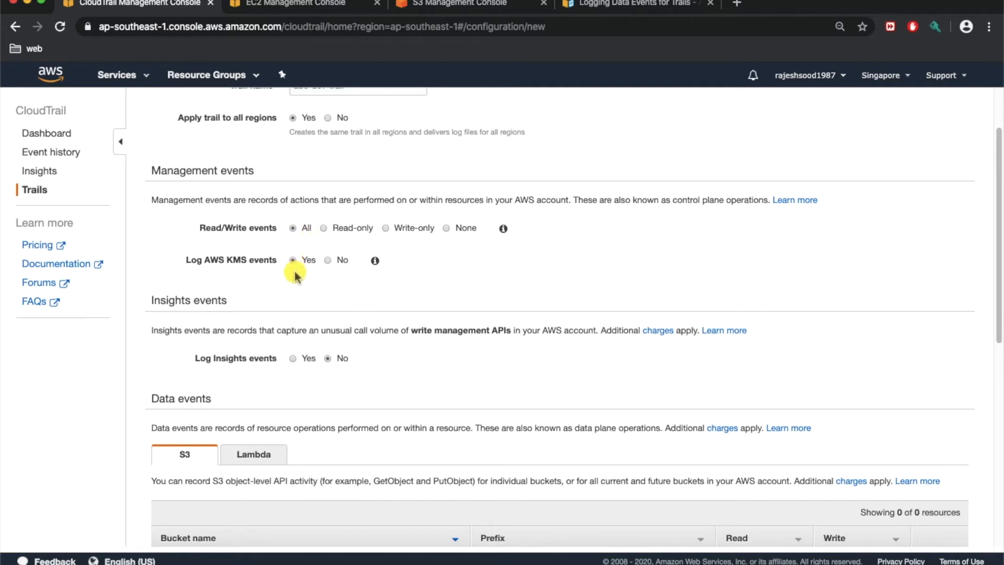
scroll(251, 266, down, 3)
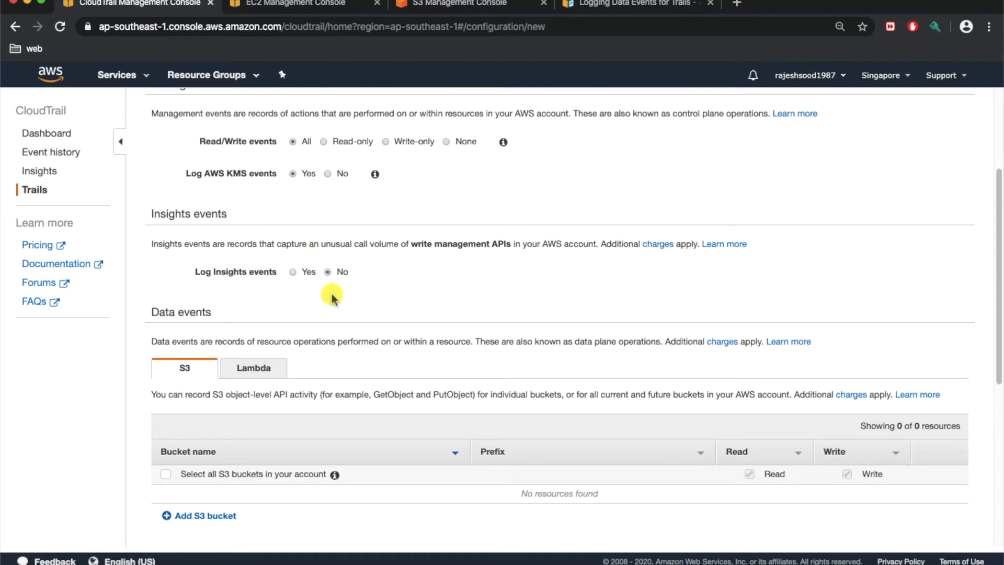
scroll(332, 296, up, 3)
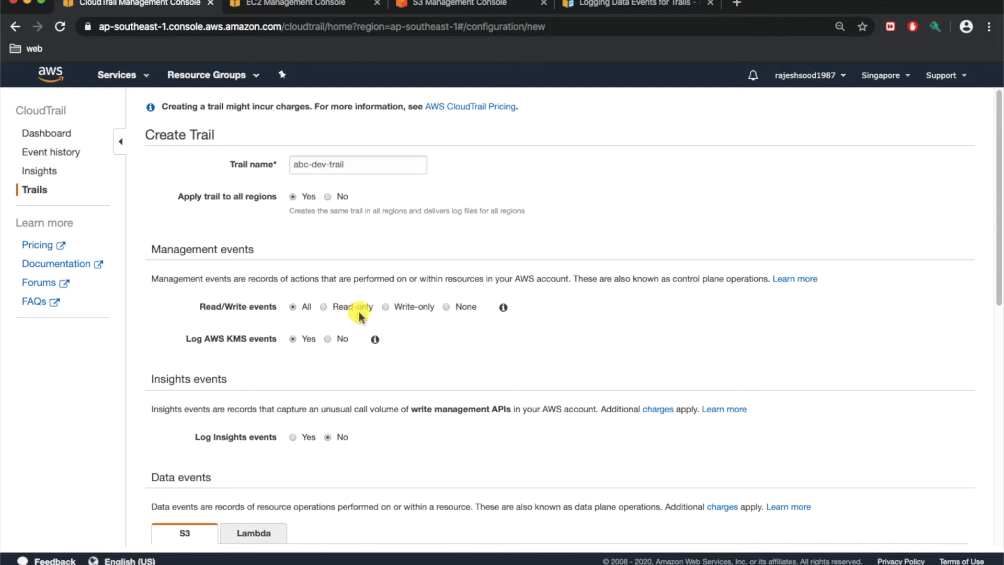
scroll(416, 352, down, 1)
scroll(416, 352, down, 5)
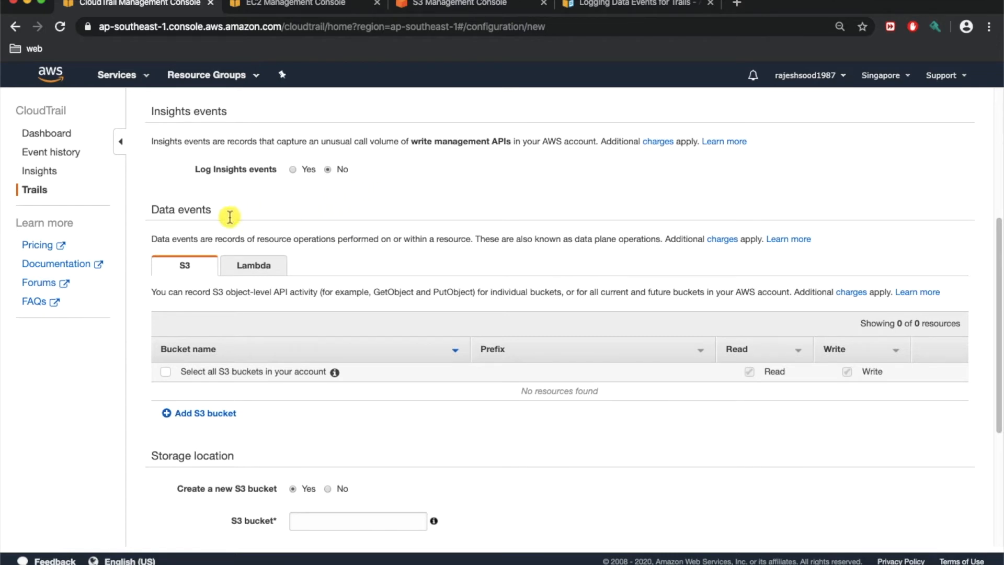
scroll(190, 225, down, 1)
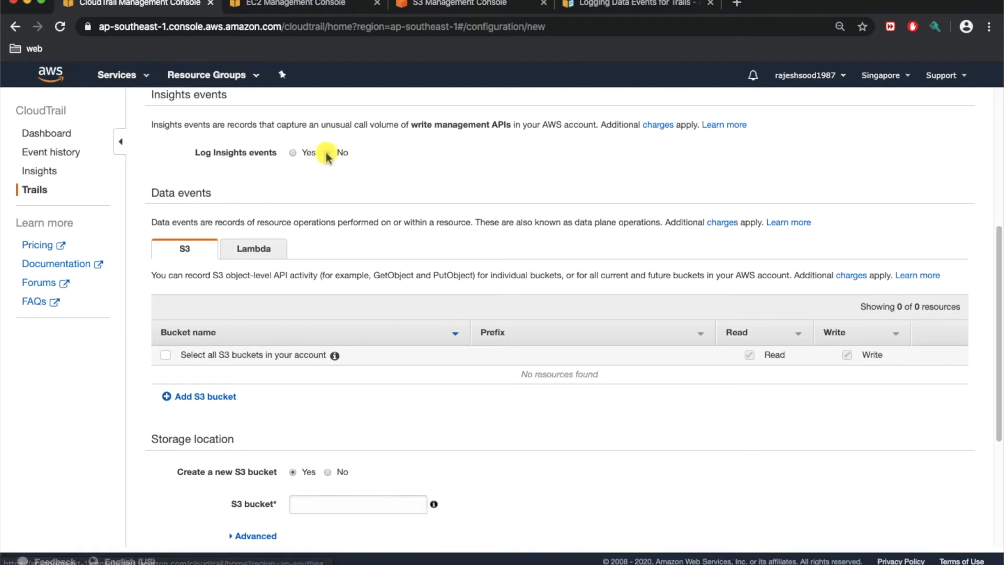
Switch to the CloudTrail user guide and read the example S3 data events, such as GetObject and PutObject
click(618, 6)
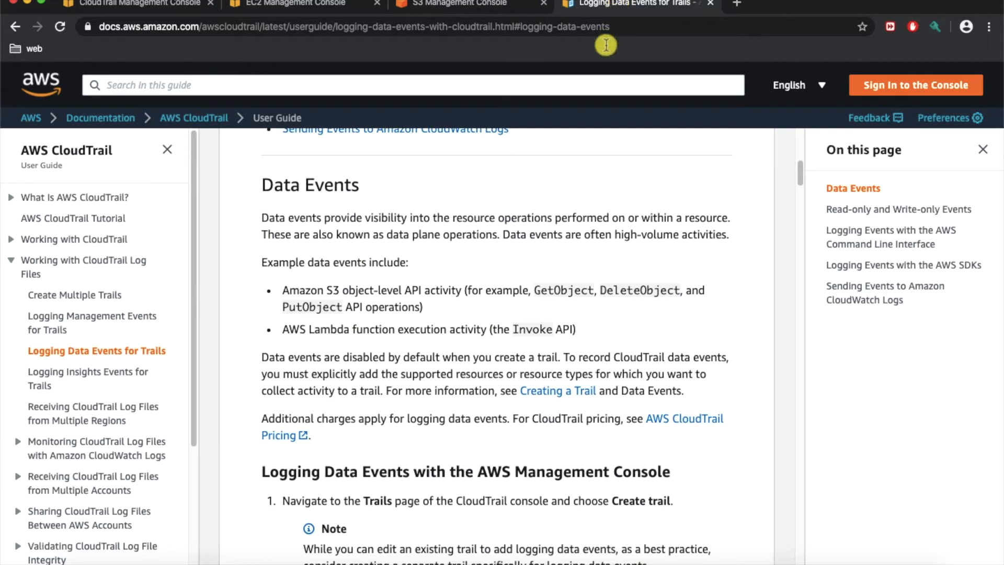
drag(534, 291, 598, 290)
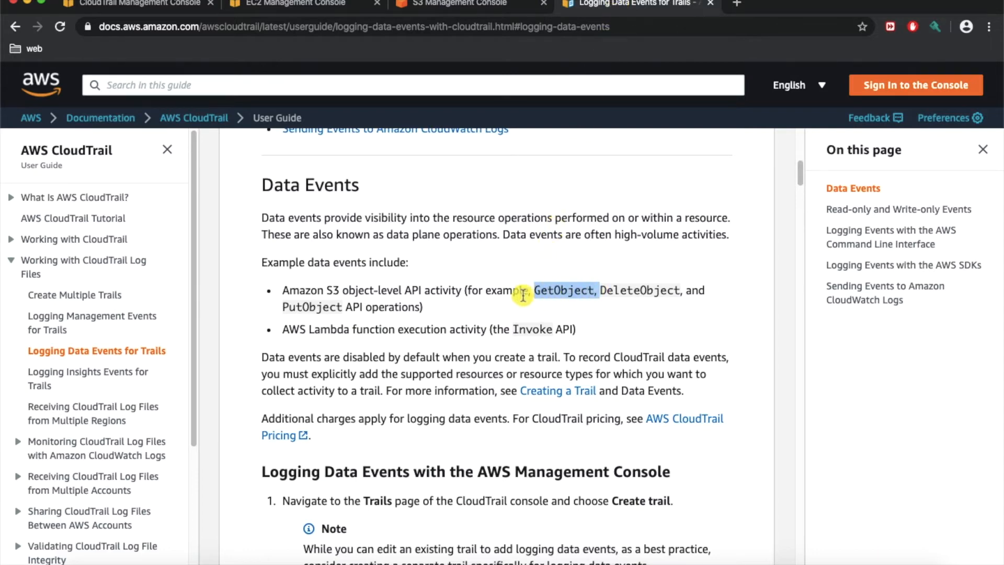
drag(281, 307, 342, 307)
click(467, 313)
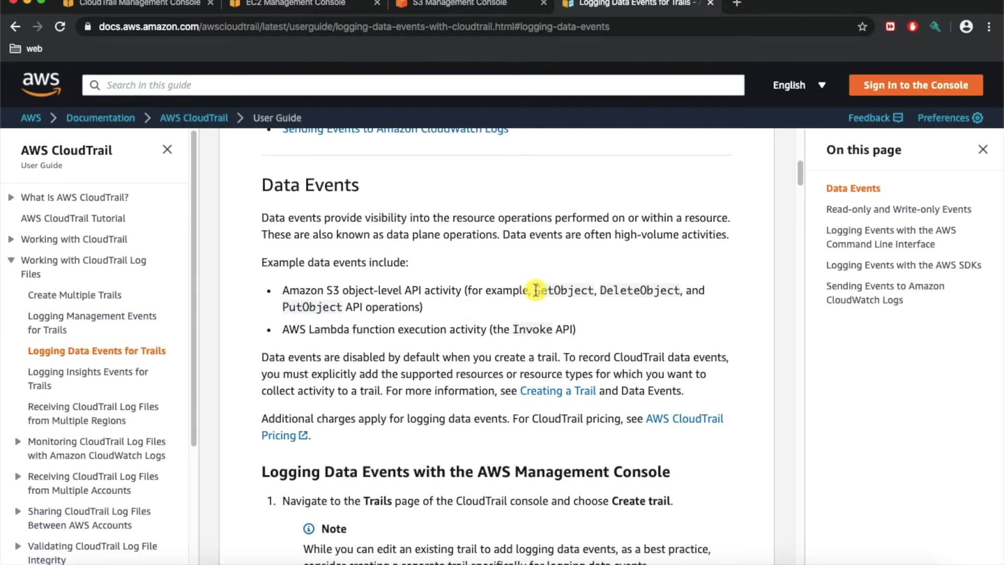
drag(536, 289, 595, 291)
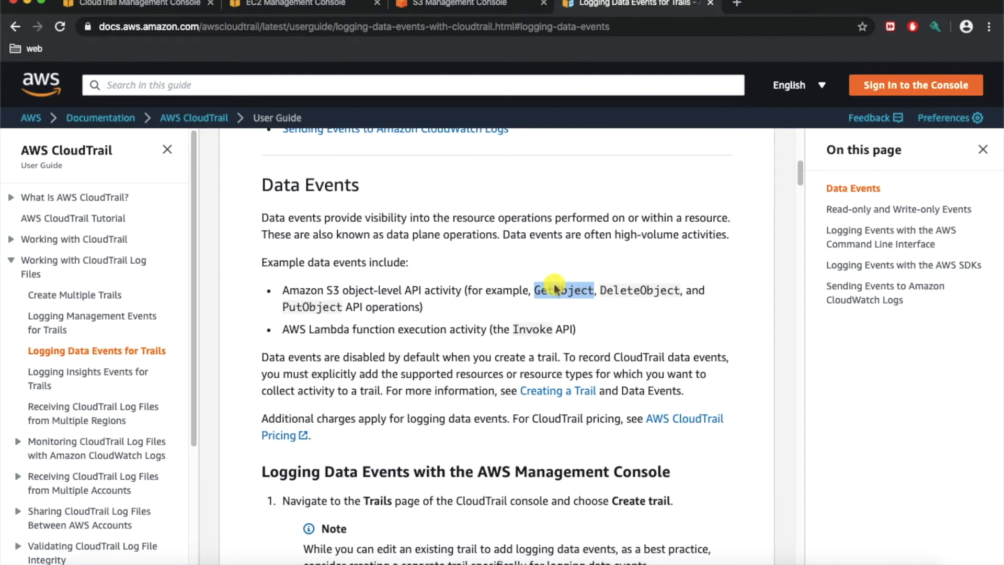
click(548, 297)
double_click(545, 293)
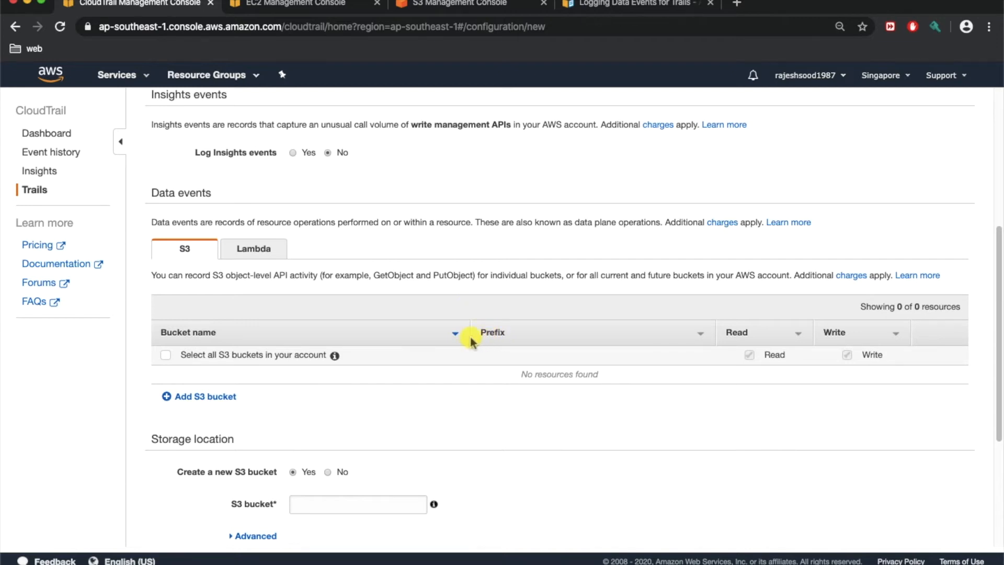
Look at the Lambda data event options in the trail form and return to the S3 ones
scroll(306, 343, down, 1)
scroll(308, 345, down, 1)
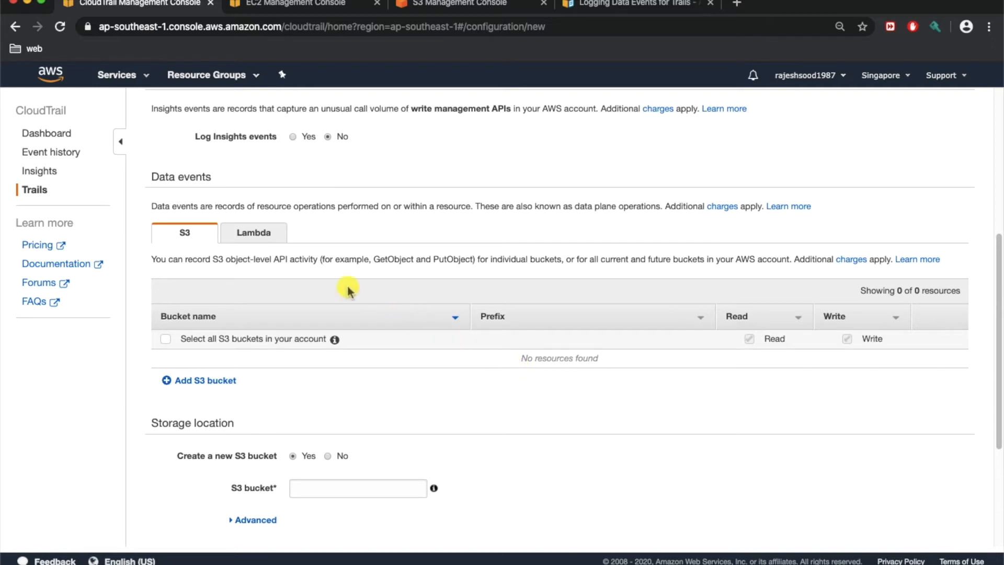
click(240, 236)
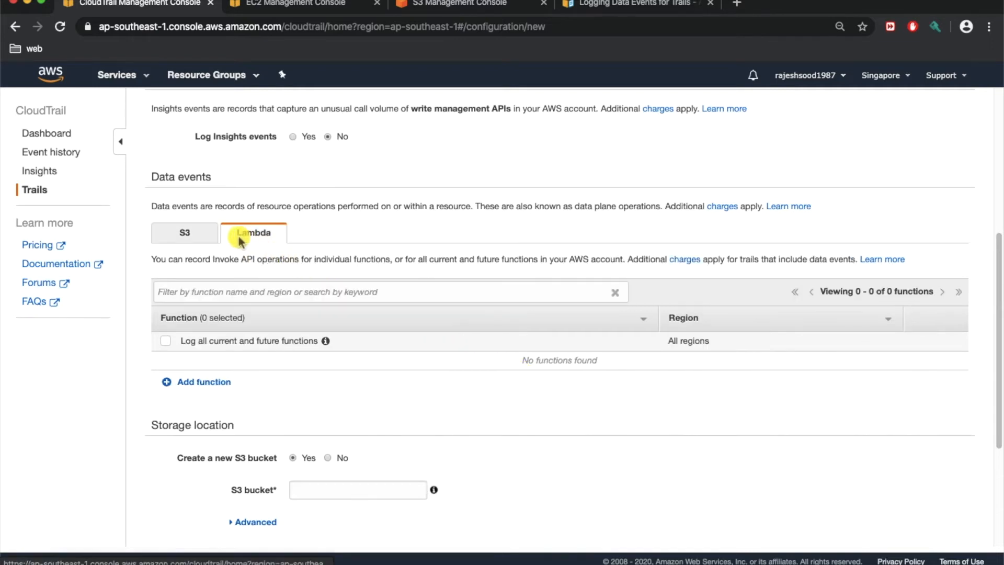
click(191, 236)
Set the trail's storage location to the existing S3 bucket abc-dev-cloudtrail-bucket instead of creating a new one
scroll(241, 293, down, 3)
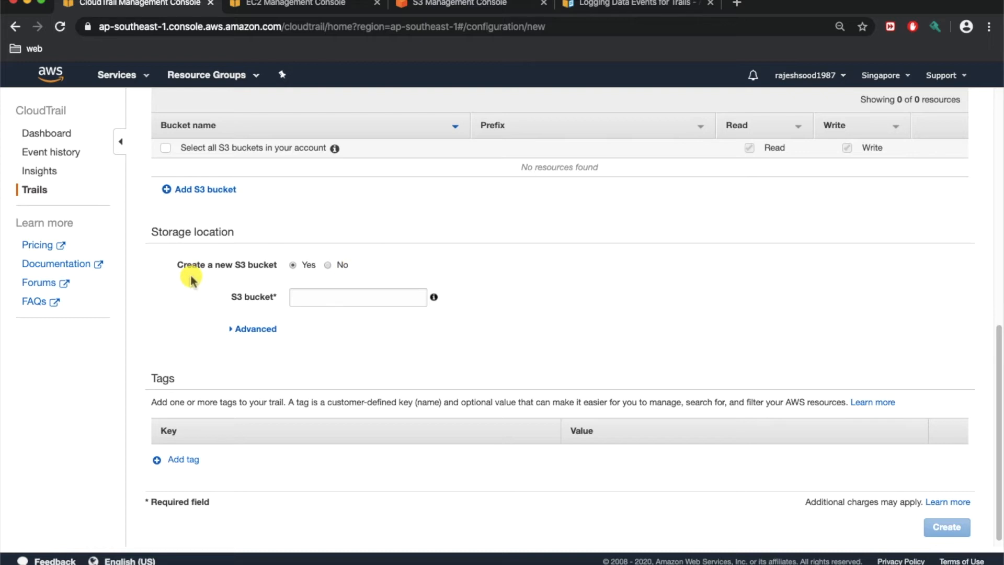
click(327, 265)
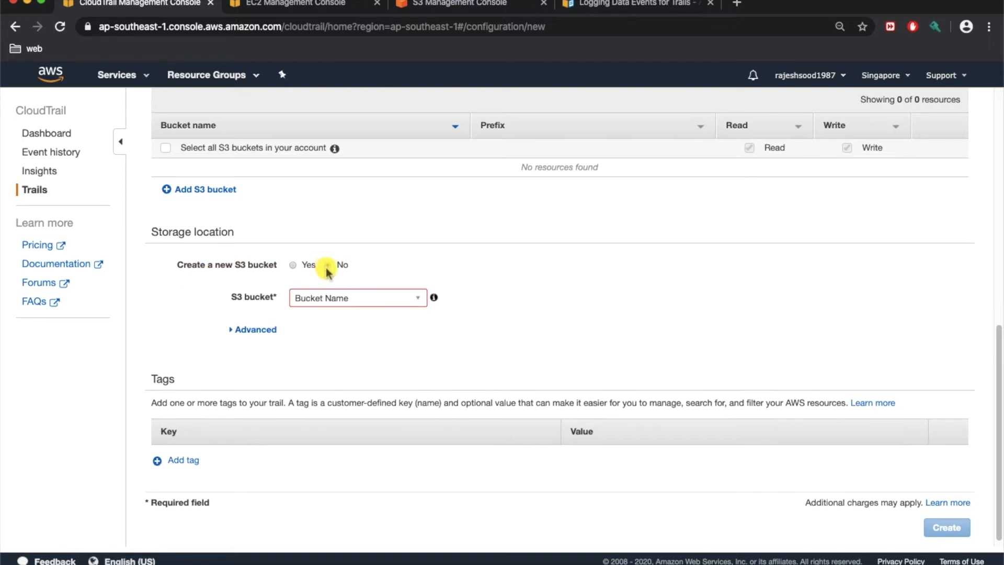
click(333, 305)
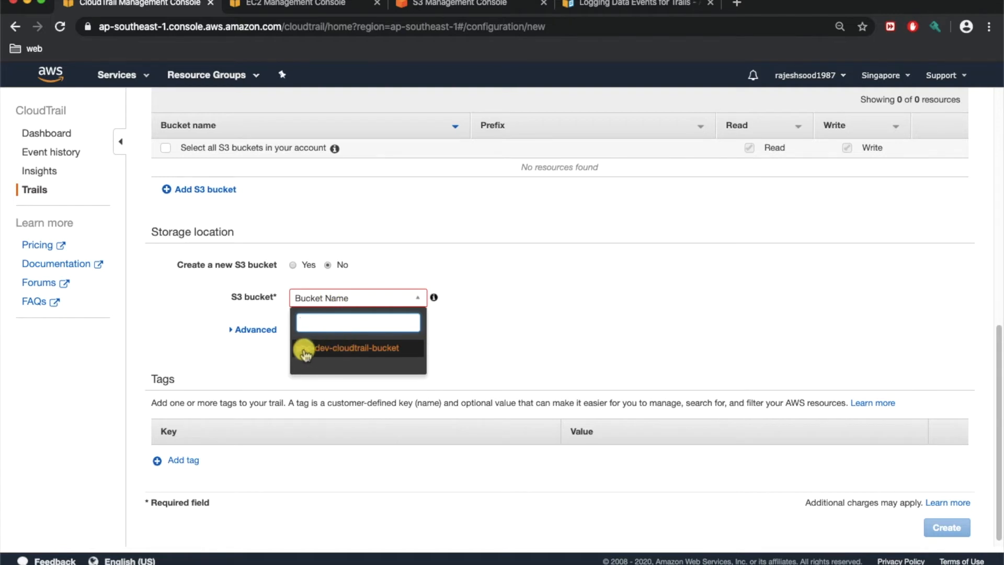
click(343, 348)
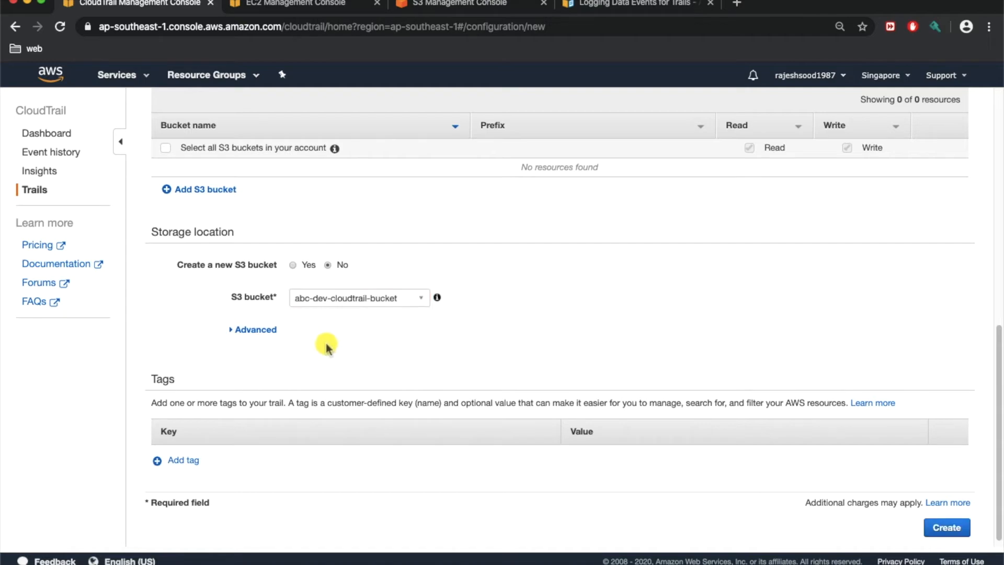
scroll(327, 348, down, 1)
scroll(327, 348, up, 10)
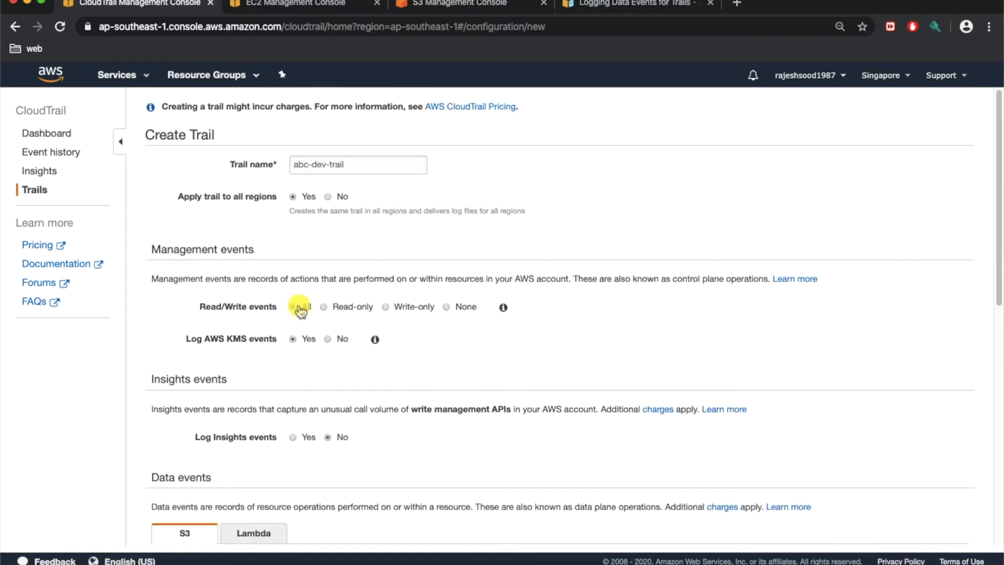
Open the S3 console in a new browser tab and switch to its bucket list
click(125, 75)
right_click(36, 174)
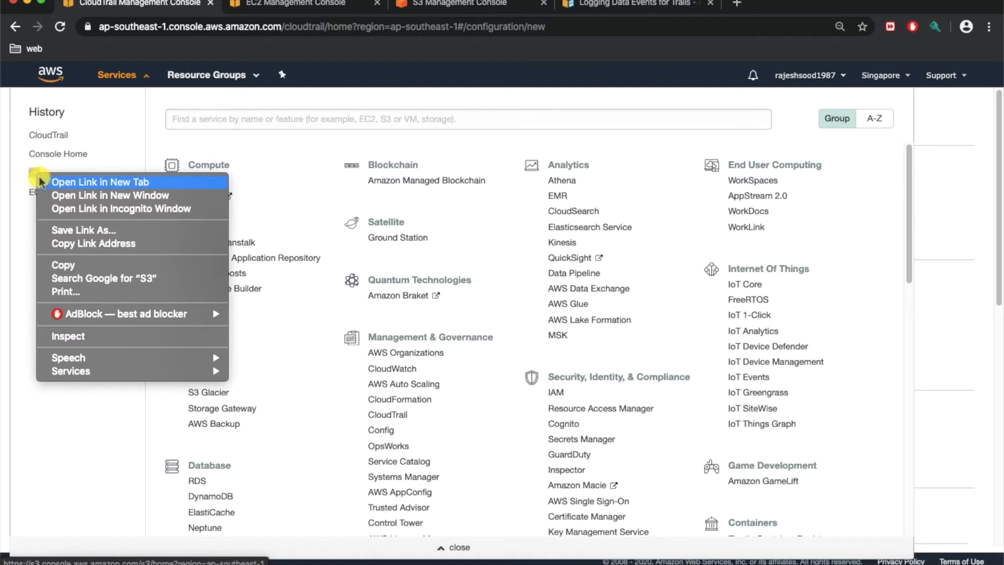
click(41, 181)
click(285, 7)
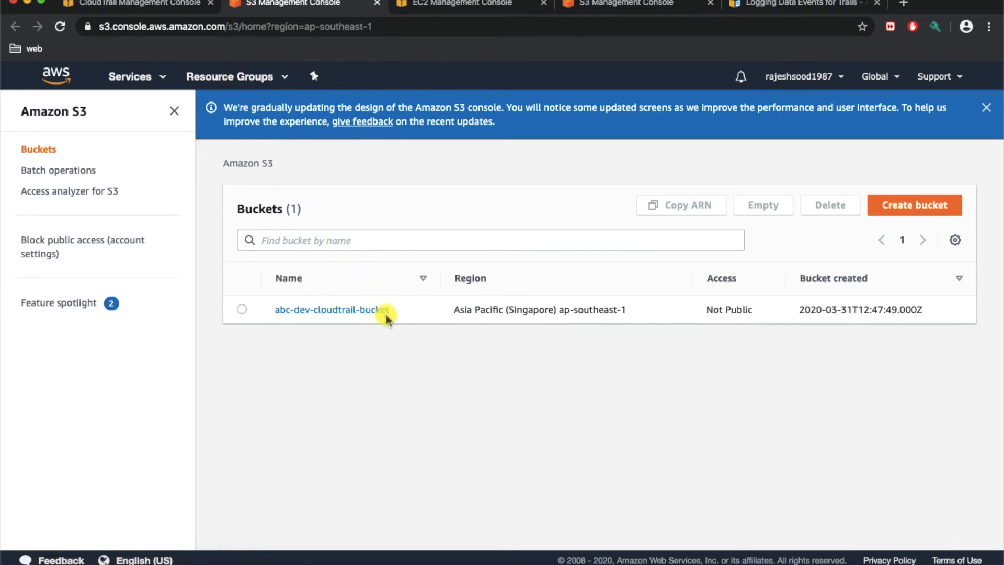
Open the bucket abc-dev-cloudtrail-bucket from the S3 bucket list and look through its overview
drag(392, 311, 317, 332)
click(318, 338)
click(342, 312)
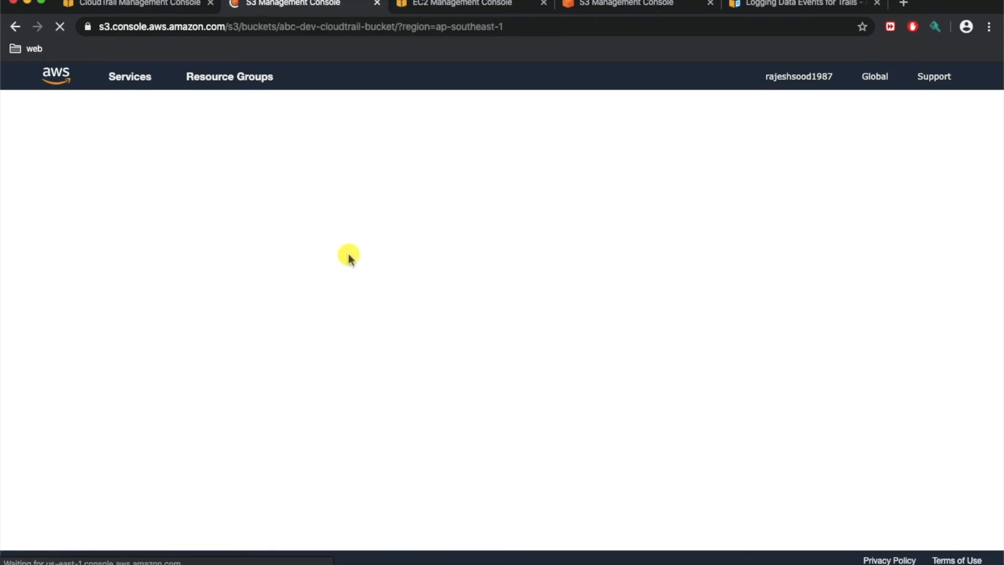
scroll(348, 399, down, 3)
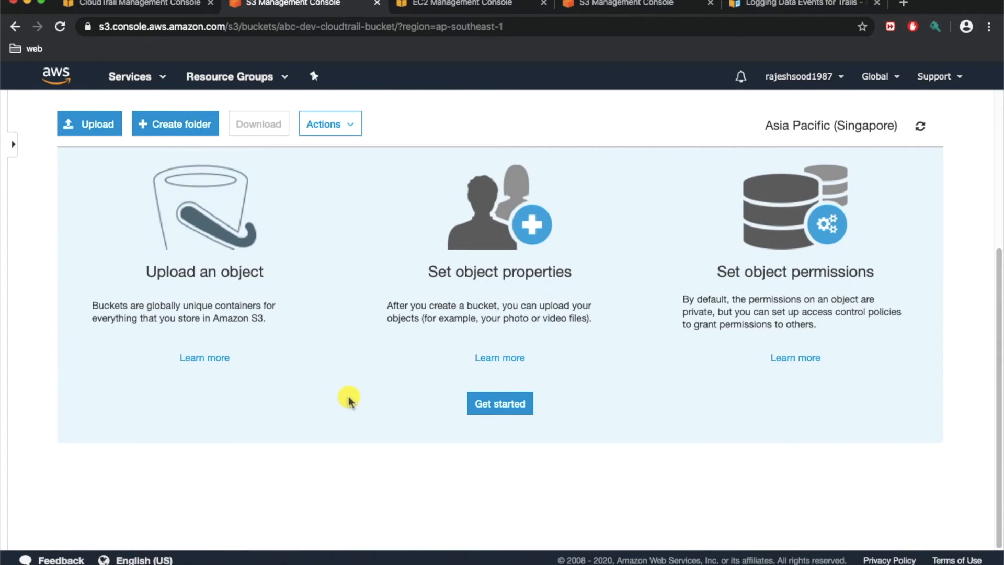
scroll(348, 400, up, 3)
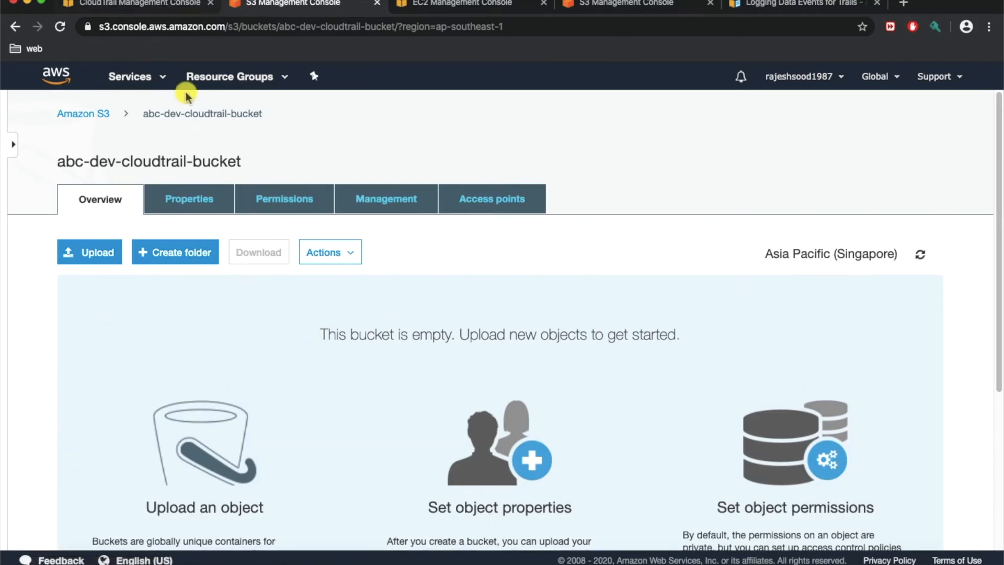
Return to the CloudTrail trail form and set the log file prefix to abc-trail- in the advanced storage options
click(139, 8)
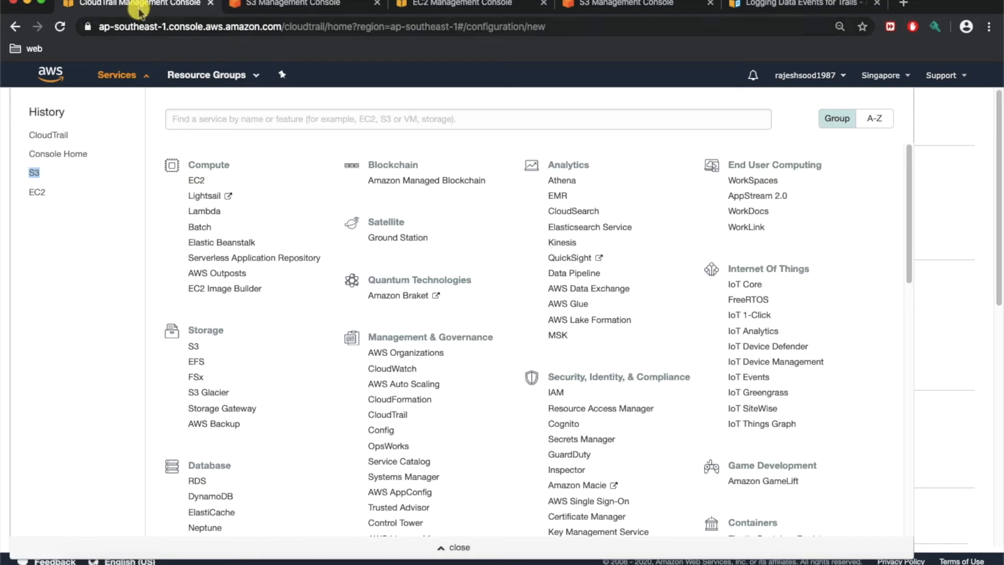
click(124, 78)
scroll(268, 298, down, 8)
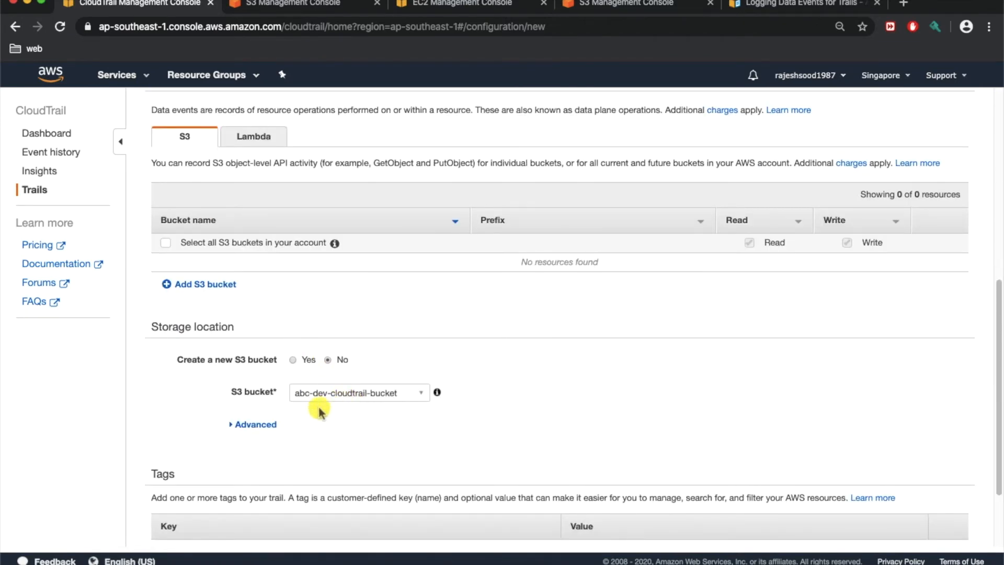
click(248, 424)
key(Tab)
text(abc-trail-)
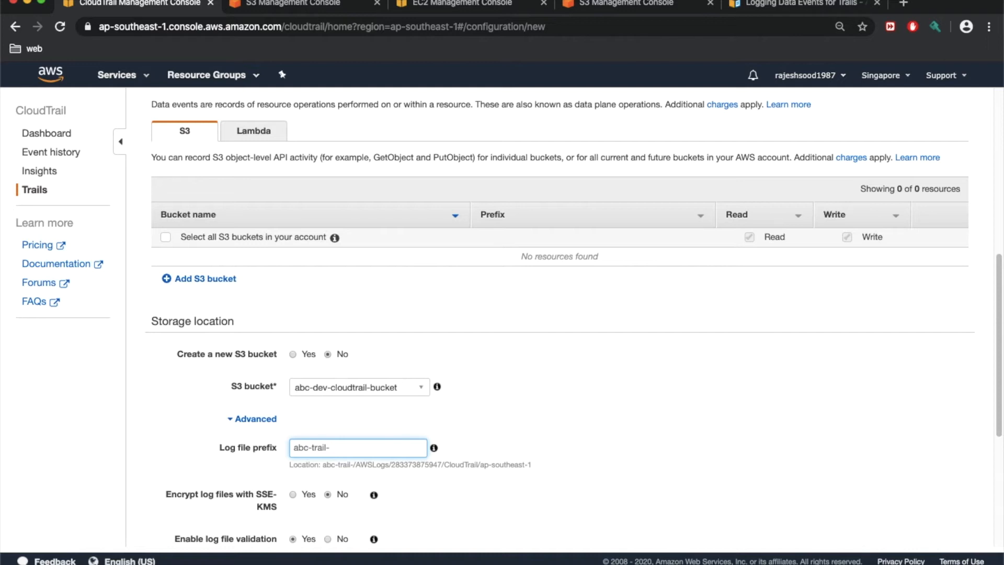
key(BackSpace)
text(-)
Enable SNS notification for every log file delivery to look at the topic options, and set it back to No
scroll(316, 392, down, 3)
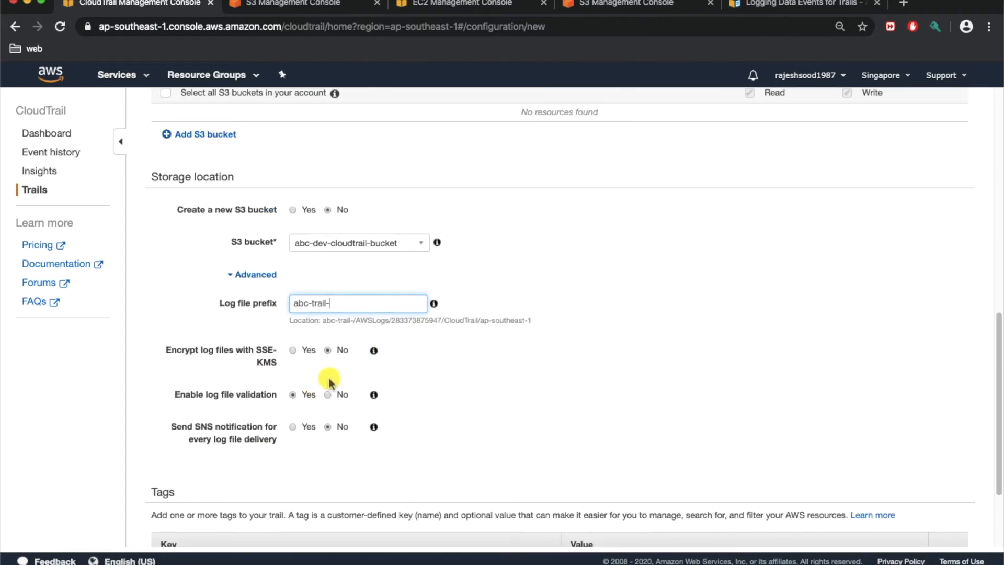
scroll(462, 376, down, 1)
scroll(462, 376, down, 1)
scroll(462, 376, down, 3)
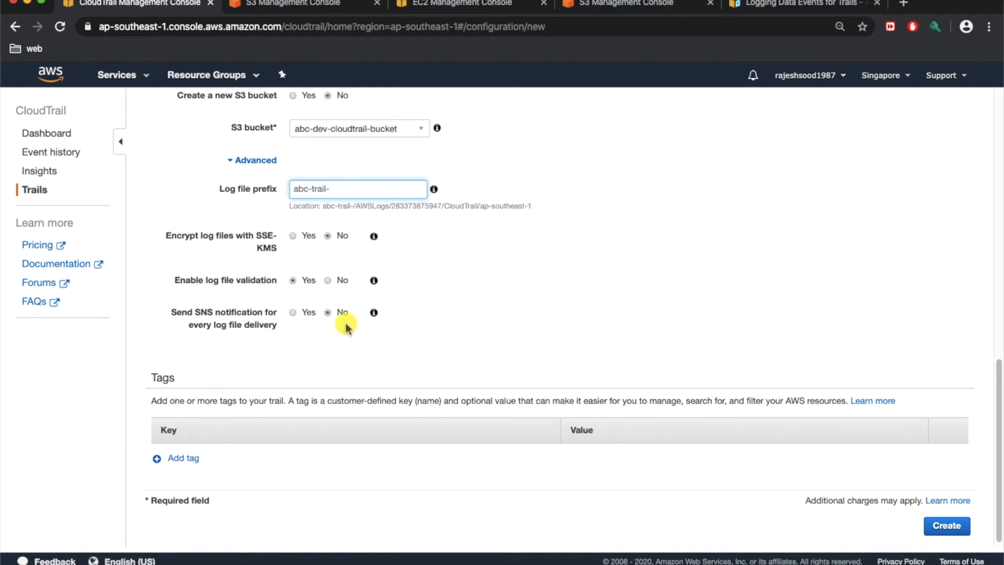
click(292, 312)
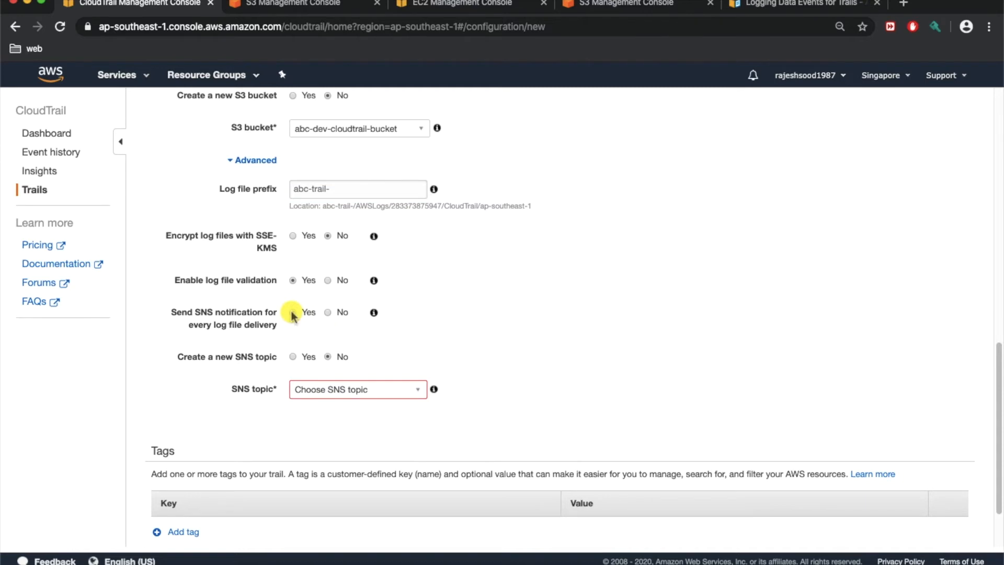
click(322, 384)
click(419, 369)
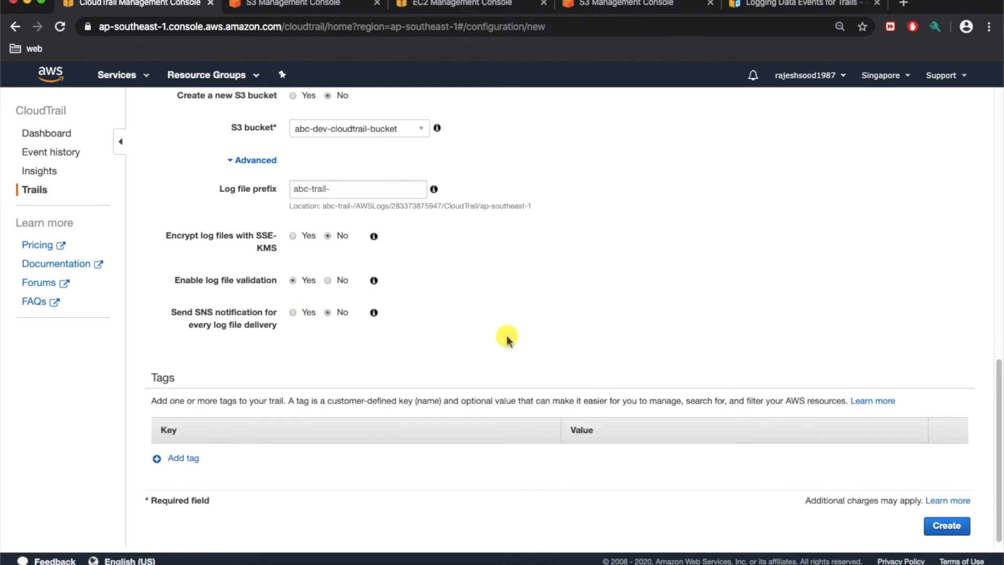
Add a tag to the trail with the key Account and the value abc-dev
scroll(506, 339, down, 1)
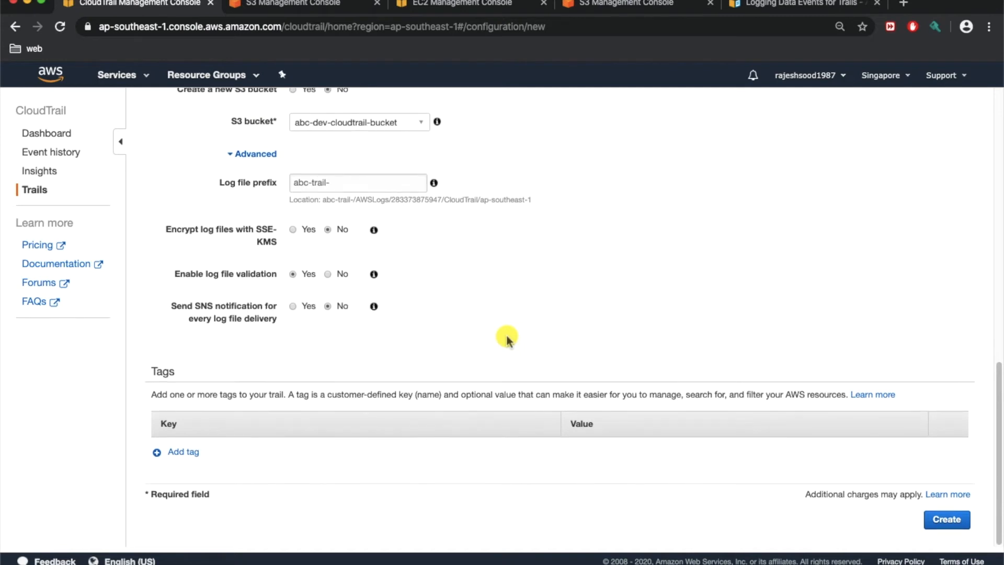
click(180, 453)
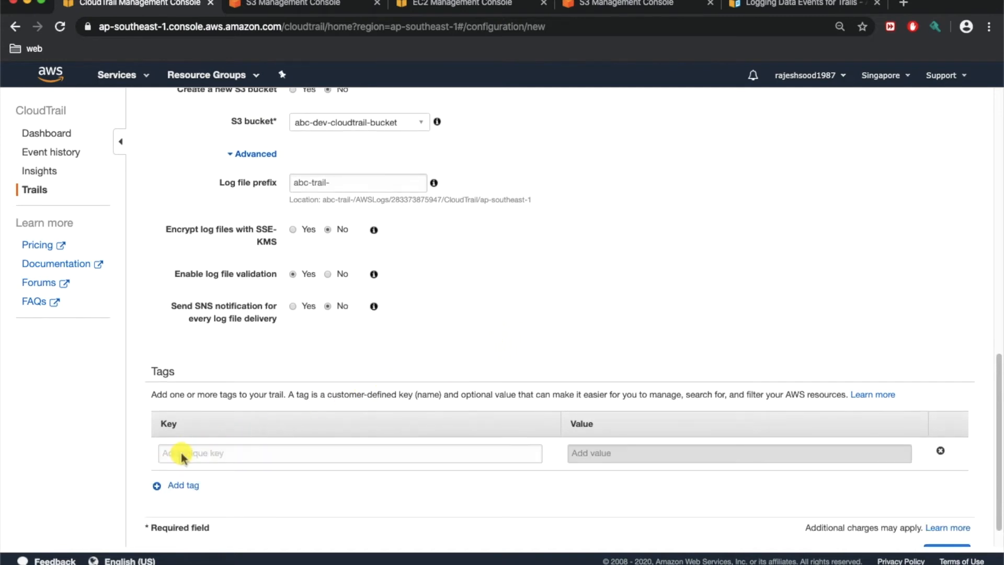
click(199, 455)
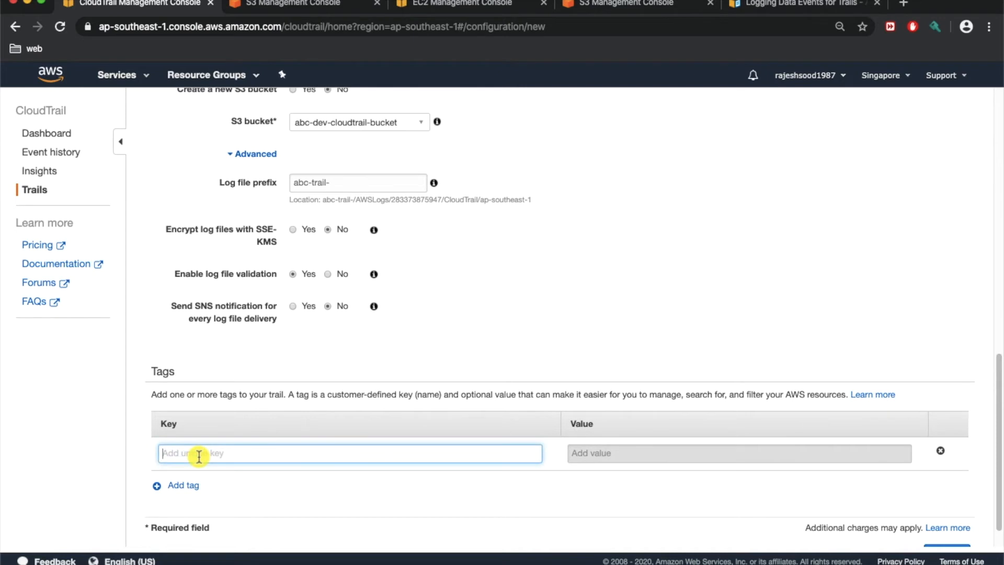
text(NAme)
key(BackSpace)
key(BackSpace)
key(BackSpace)
key(BackSpace)
text(Account)
key(Tab)
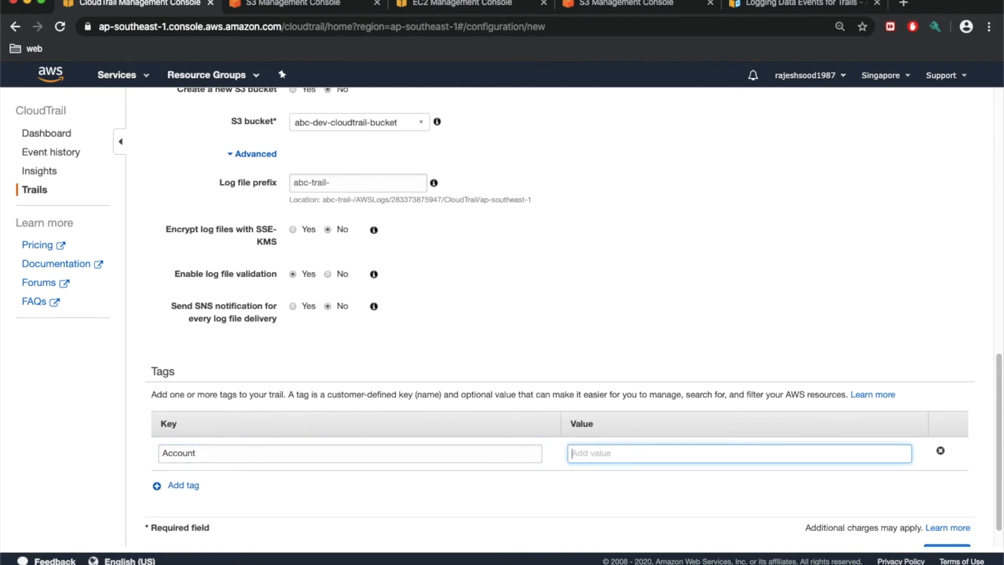
text(abc-dev)
Review the trail name, event, storage and tag settings in the form and create the trail
scroll(197, 455, up, 8)
scroll(197, 455, down, 5)
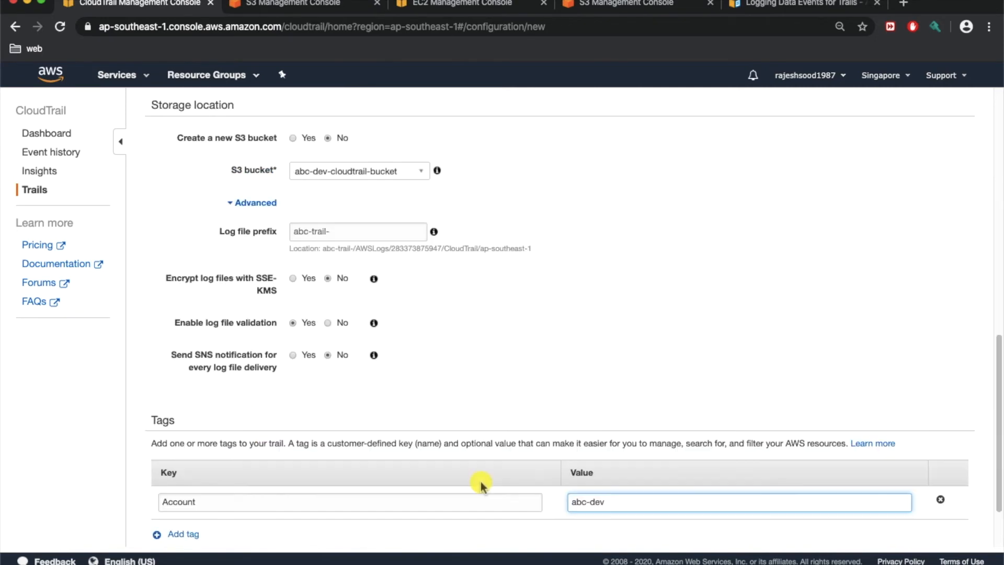
scroll(440, 480, down, 4)
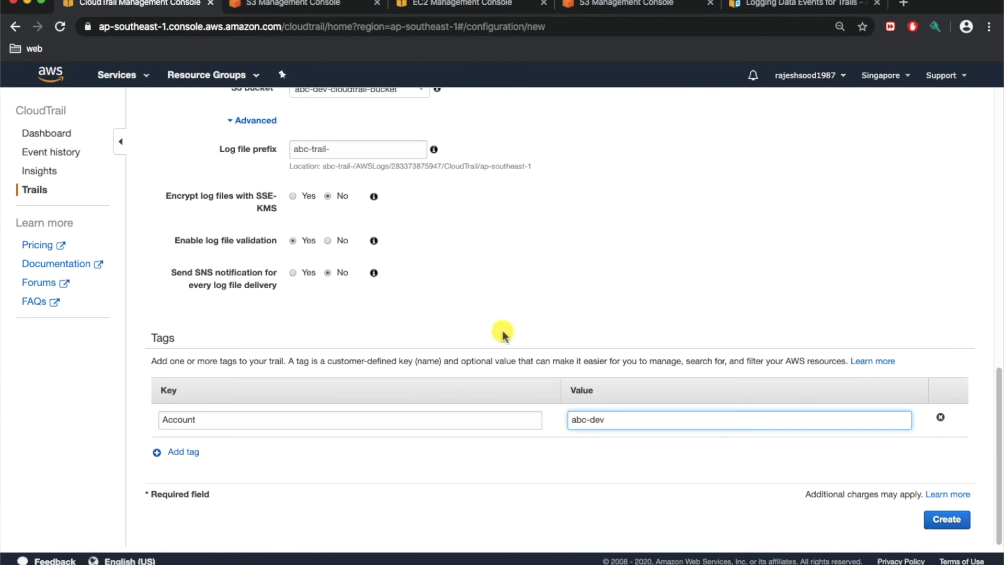
scroll(502, 330, up, 15)
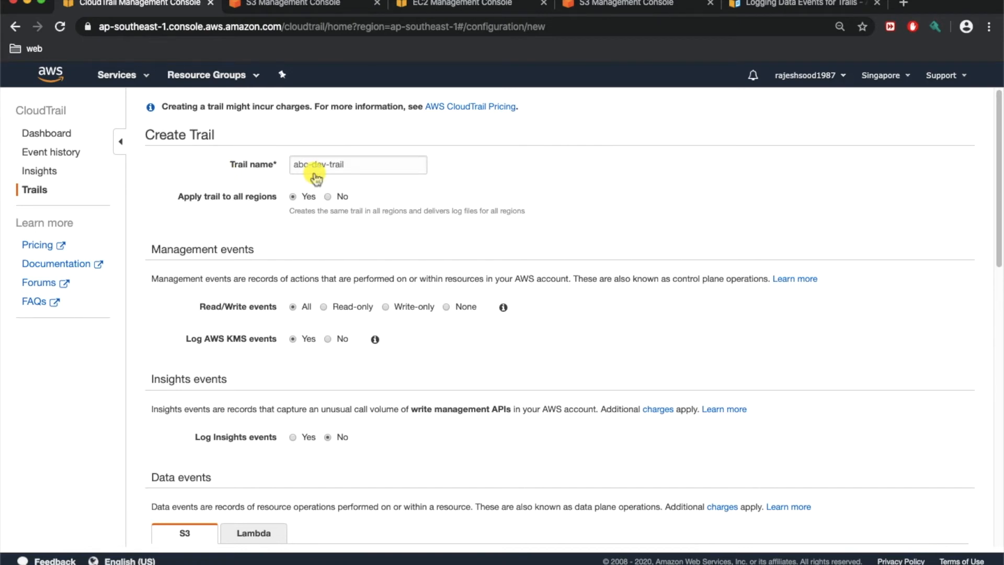
drag(370, 164, 291, 160)
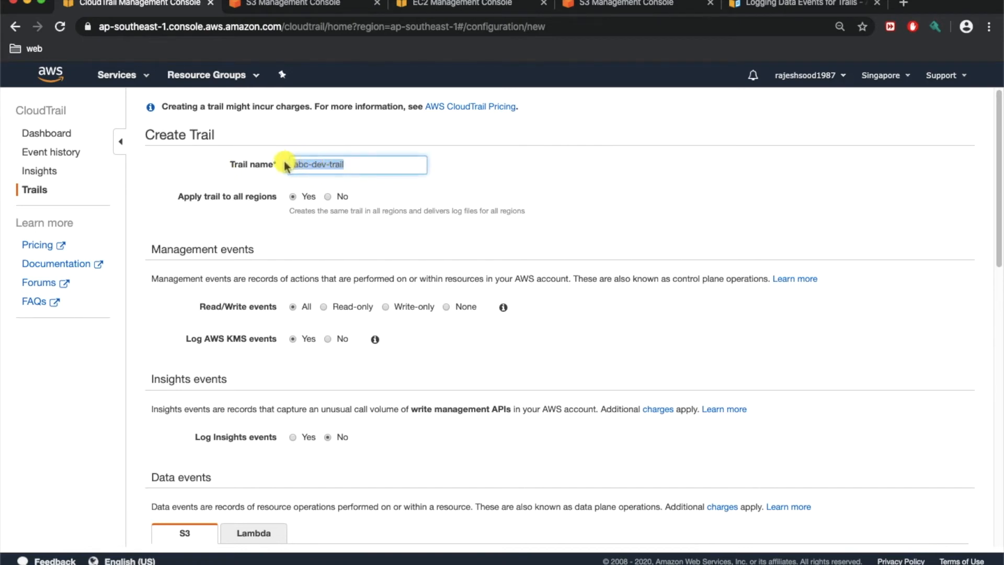
scroll(335, 337, down, 10)
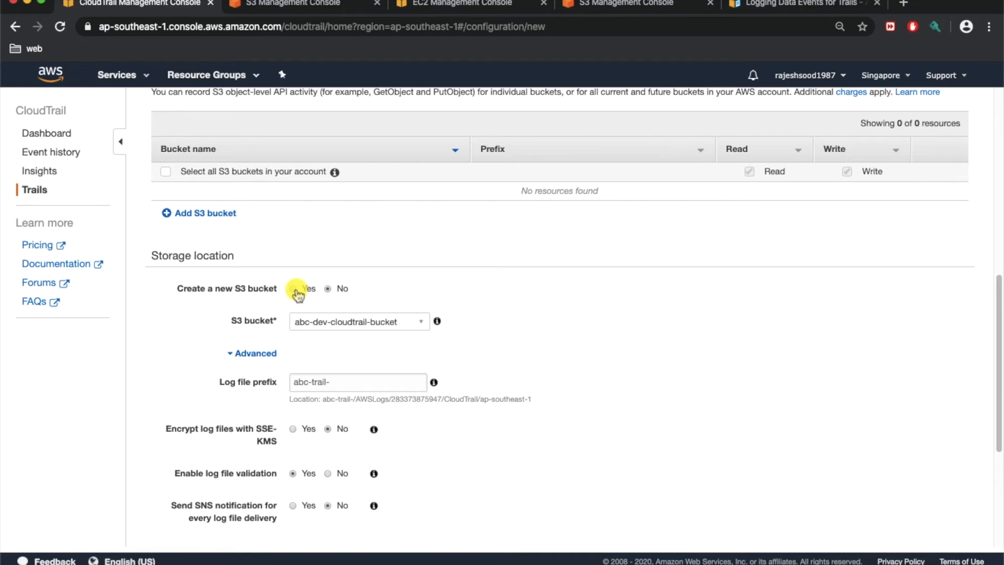
scroll(358, 354, down, 1)
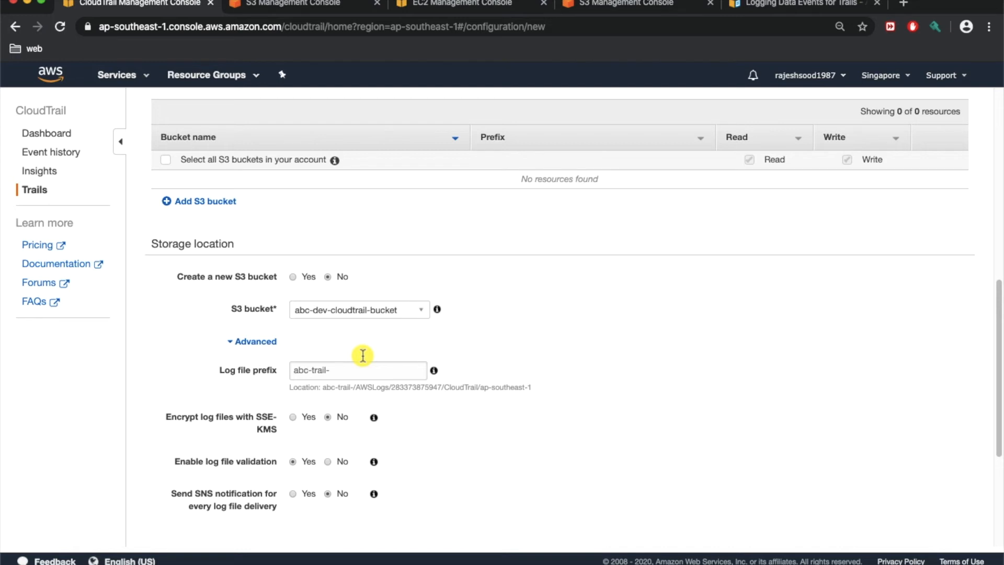
scroll(470, 413, down, 5)
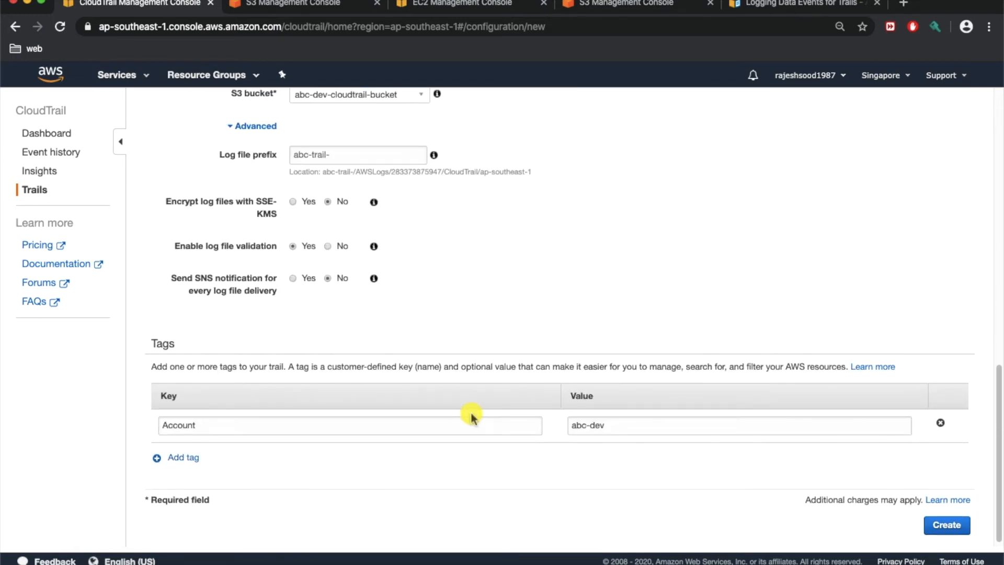
scroll(399, 400, up, 9)
scroll(311, 334, down, 2)
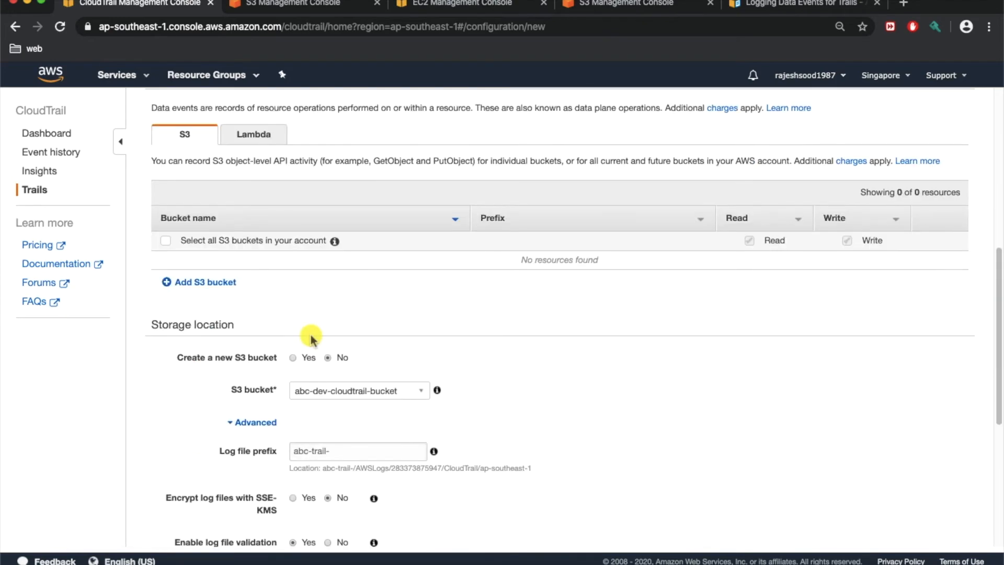
scroll(516, 397, down, 7)
click(943, 519)
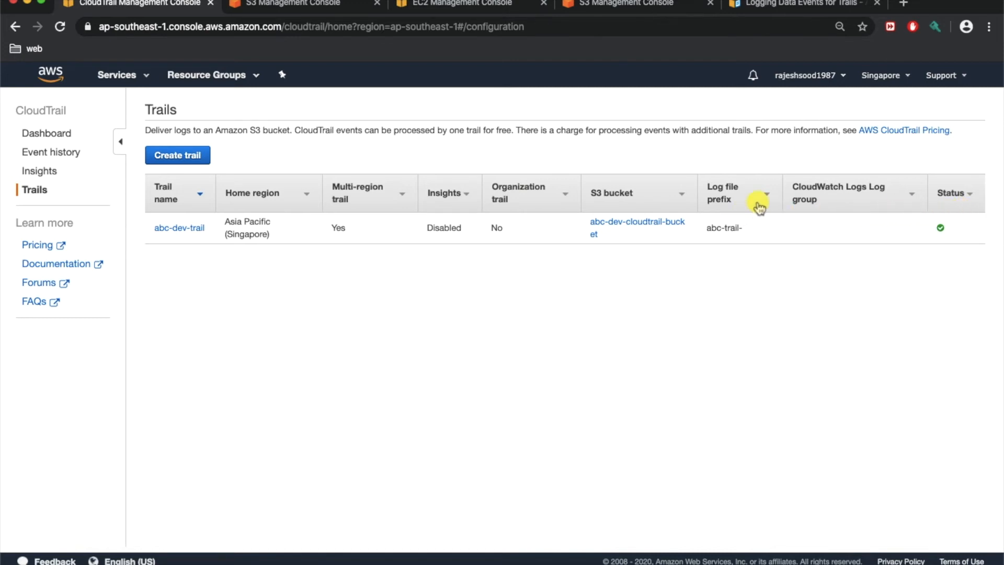
Open the details of abc-dev-trail from the trails list and examine its storage location and CloudWatch Logs sections
click(810, 200)
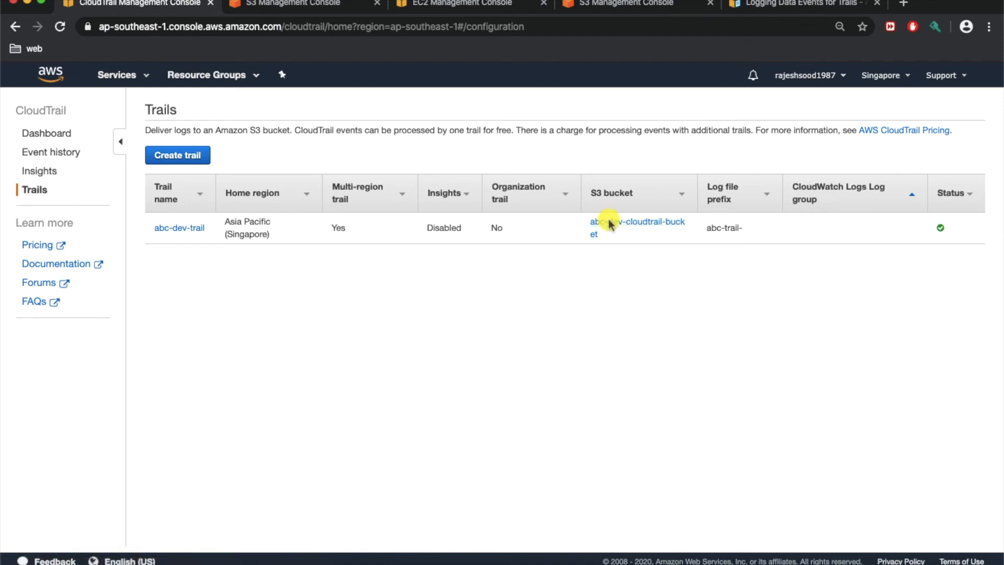
click(184, 230)
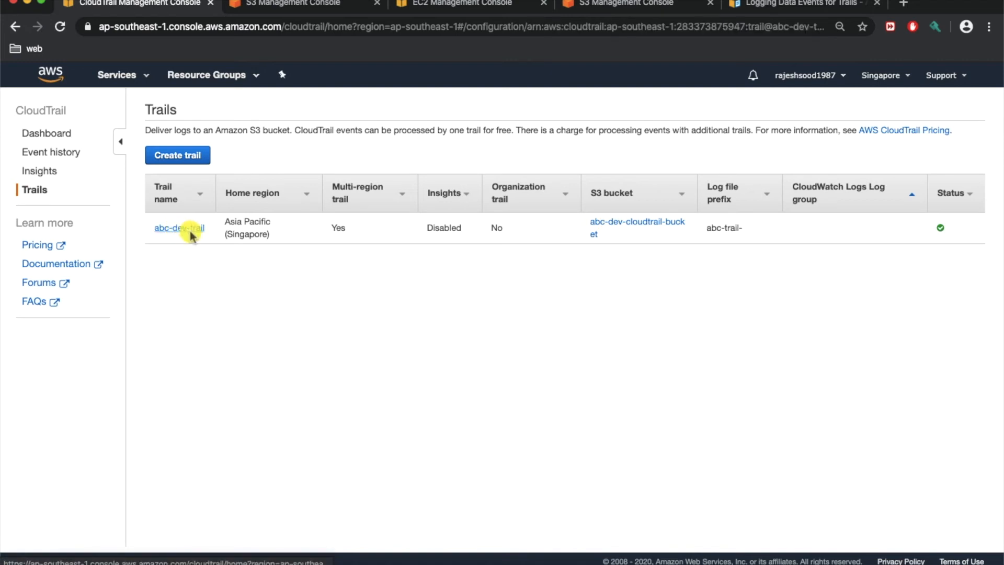
scroll(473, 311, down, 2)
scroll(473, 309, down, 8)
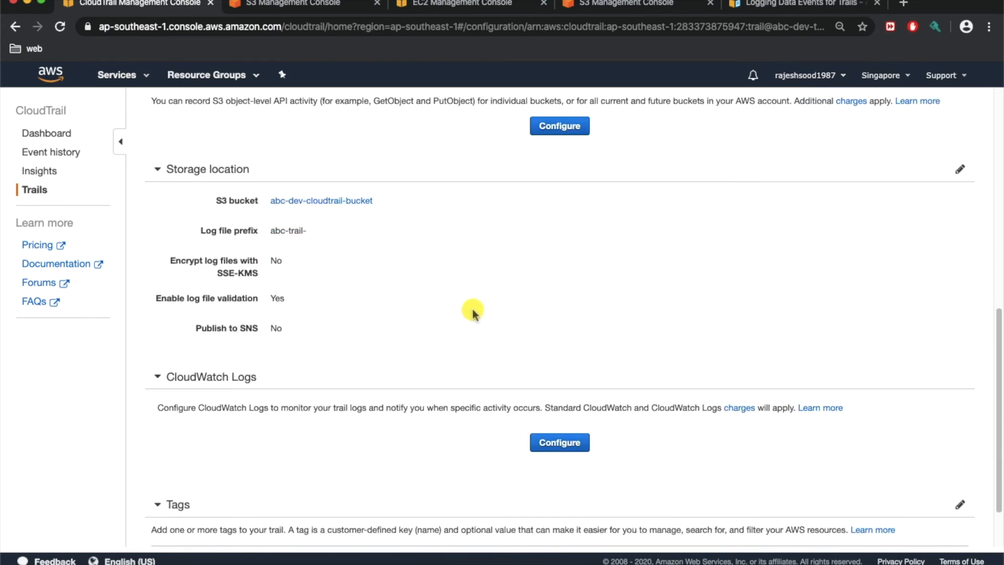
scroll(473, 311, down, 1)
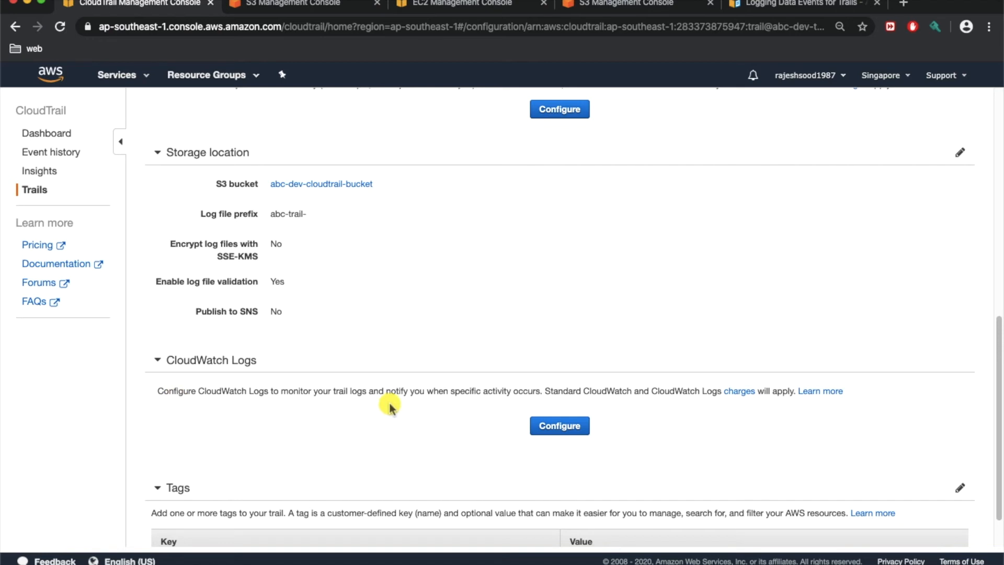
Start configuring CloudWatch Logs for the trail with the log group CloudTrail/DefaultLogGroup and continue to the IAM role setup
click(561, 430)
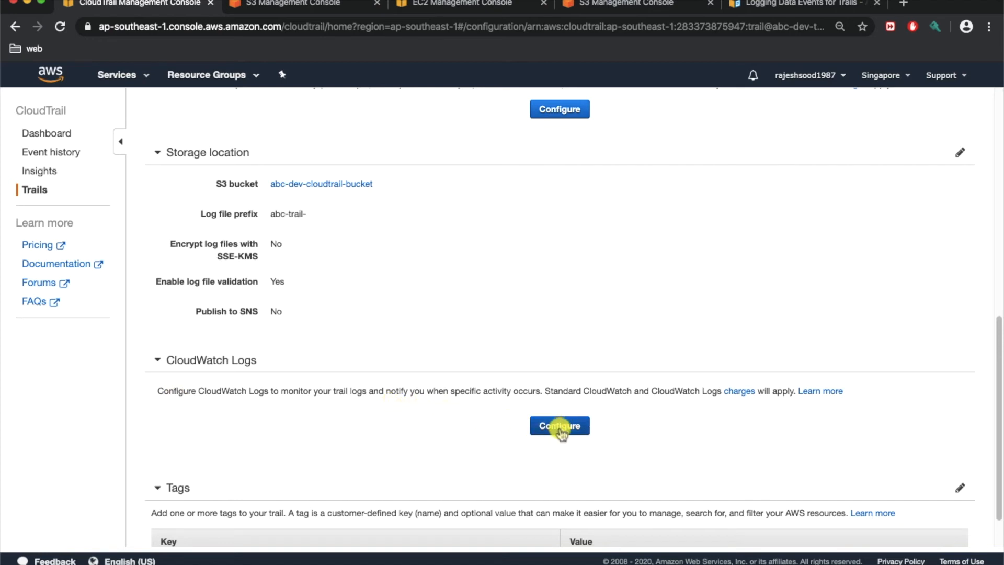
scroll(316, 340, down, 2)
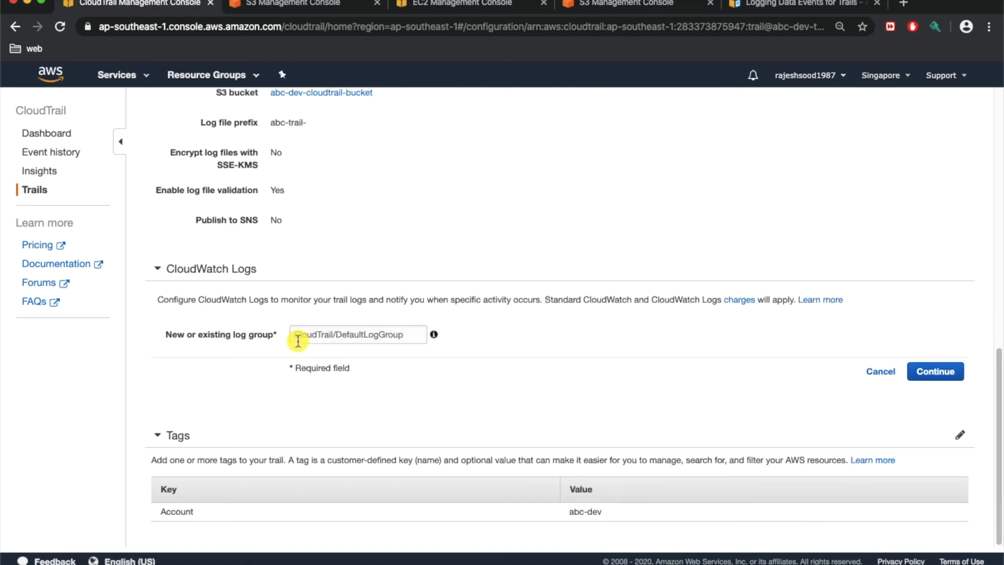
click(391, 340)
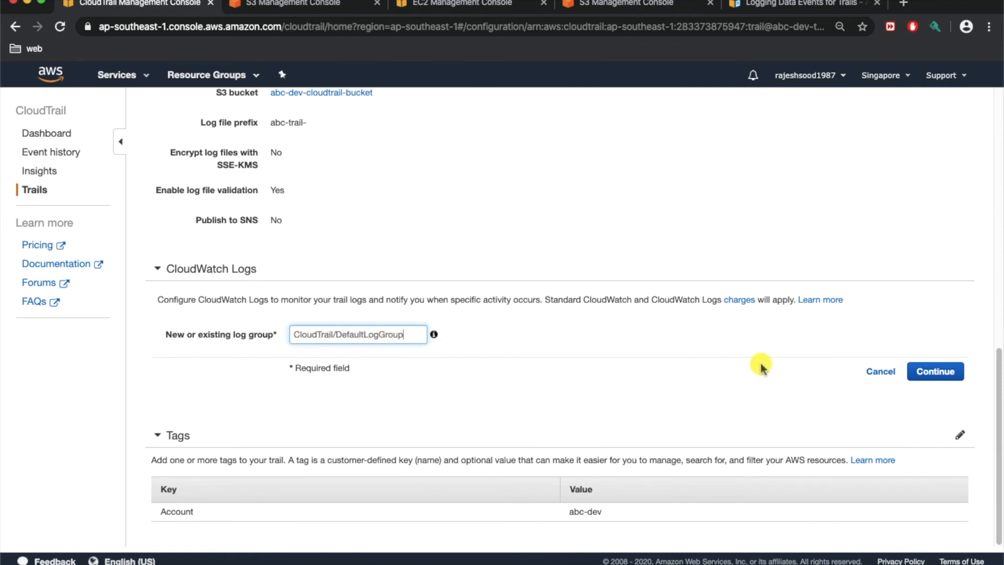
click(936, 374)
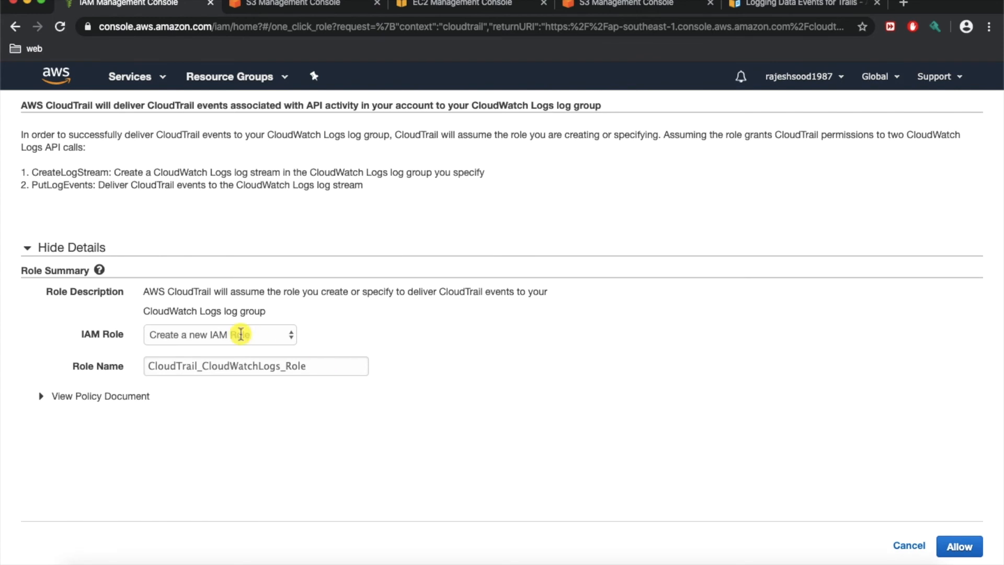
Check the IAM role choices and expand the policy document to examine the permissions of CloudTrail_CloudWatchLogs_Role
click(247, 343)
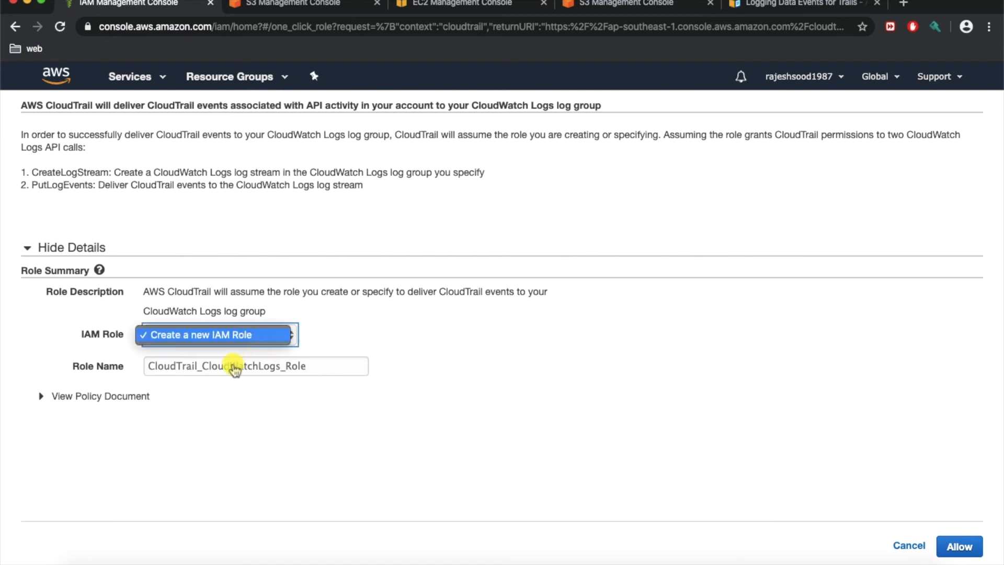
click(157, 401)
click(41, 396)
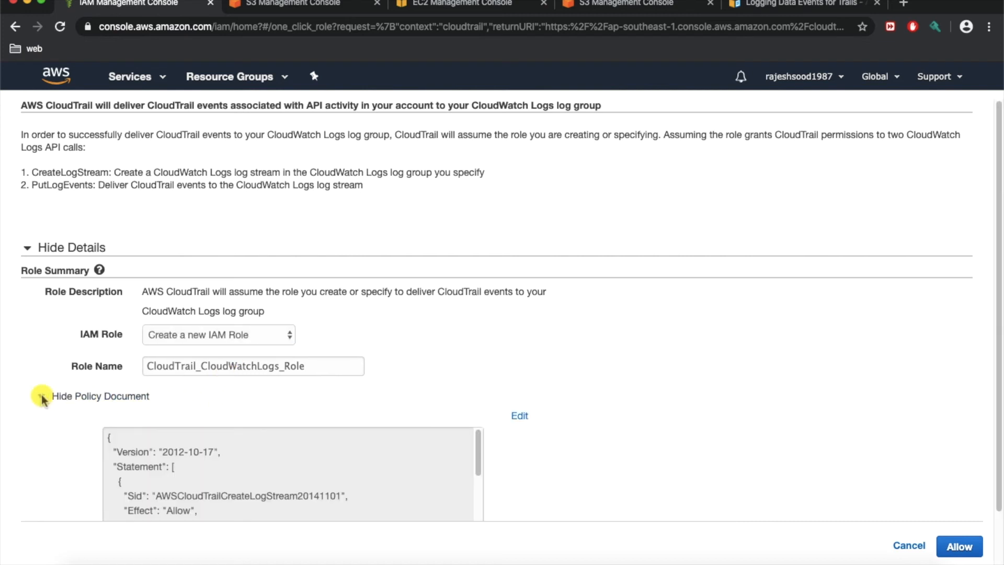
scroll(42, 398, down, 3)
scroll(403, 448, down, 5)
scroll(422, 453, down, 2)
scroll(202, 439, up, 10)
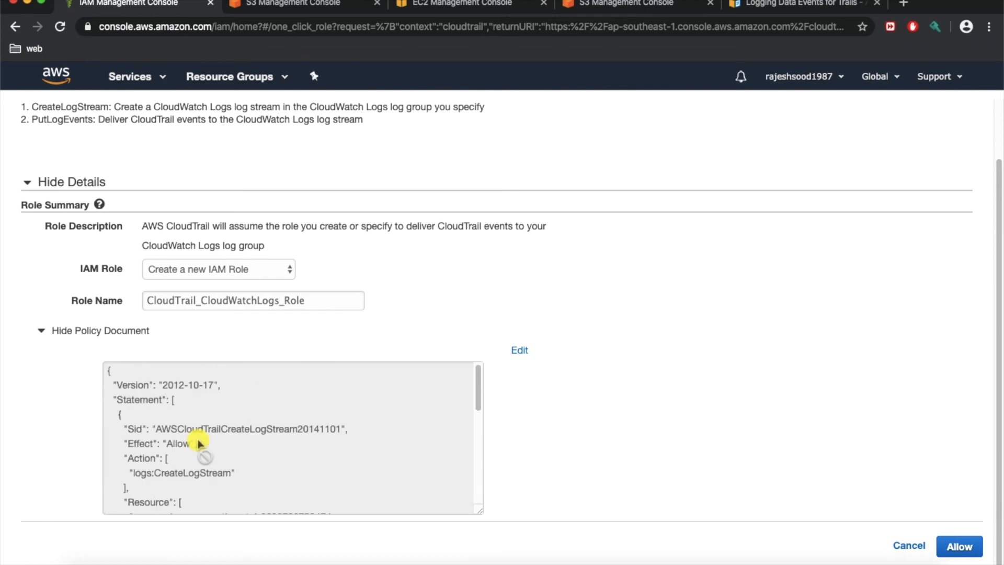
drag(198, 444, 240, 323)
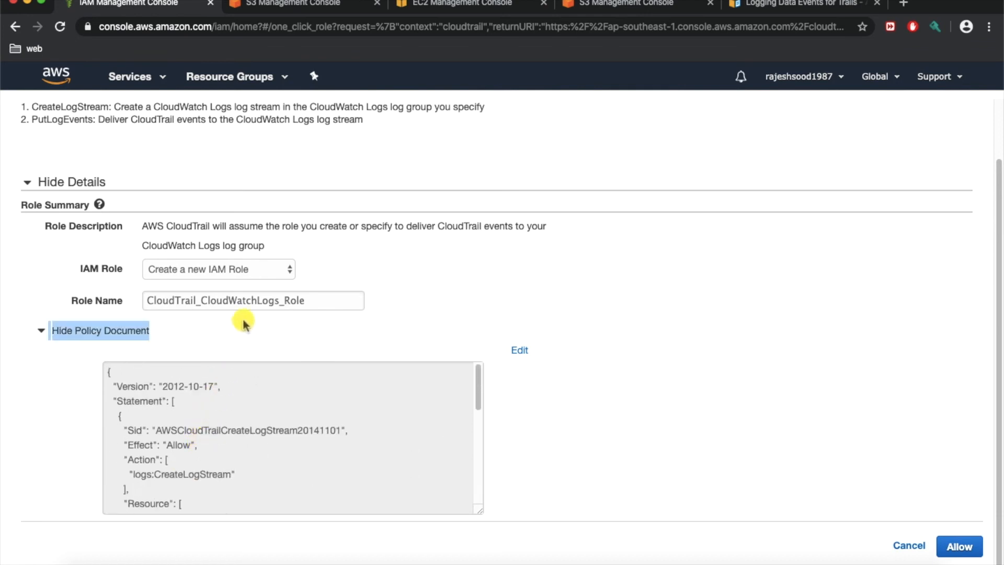
Allow CloudTrail to use the new IAM role CloudTrail_CloudWatchLogs_Role and check the configuration page of abc-dev-trail
click(468, 289)
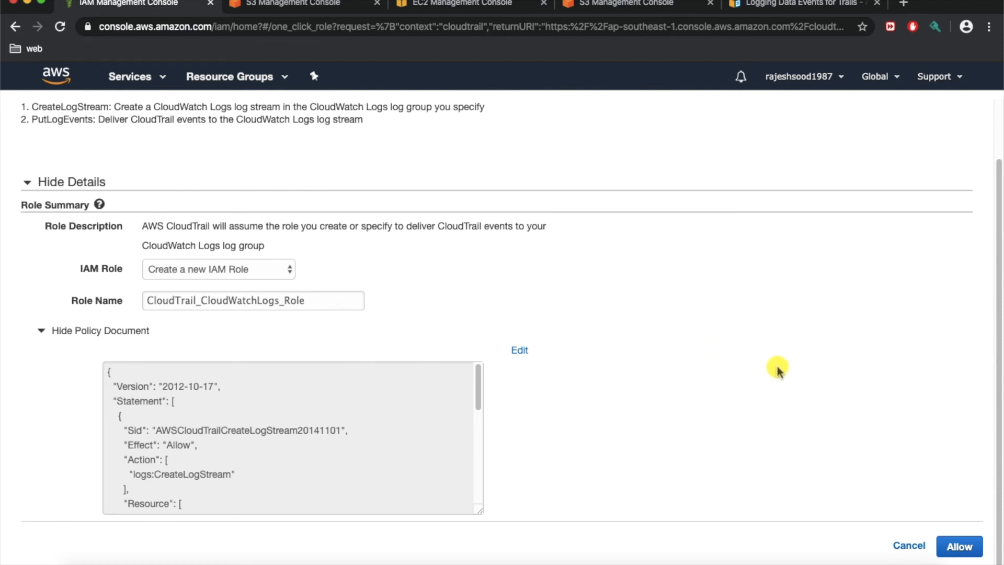
click(961, 545)
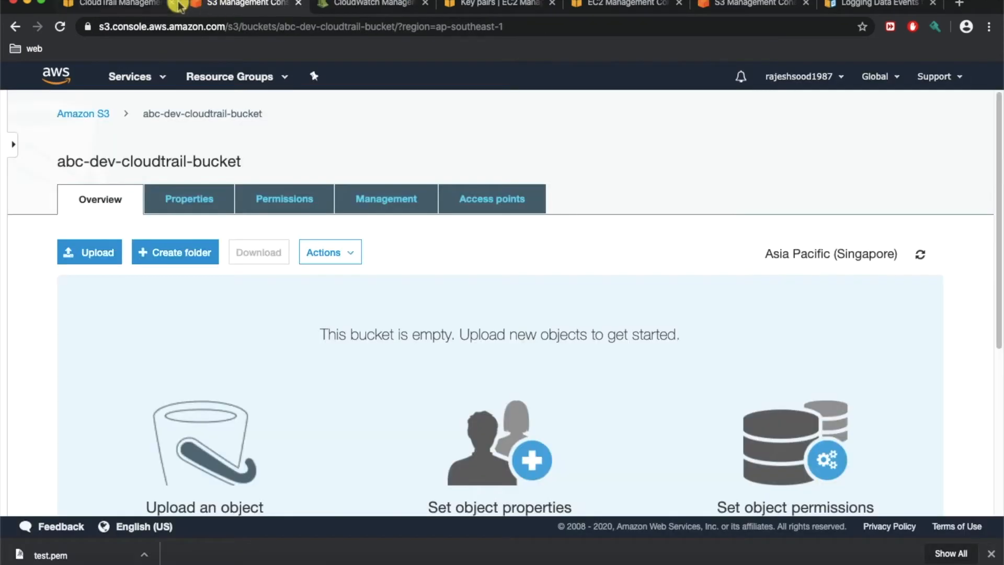
click(121, 7)
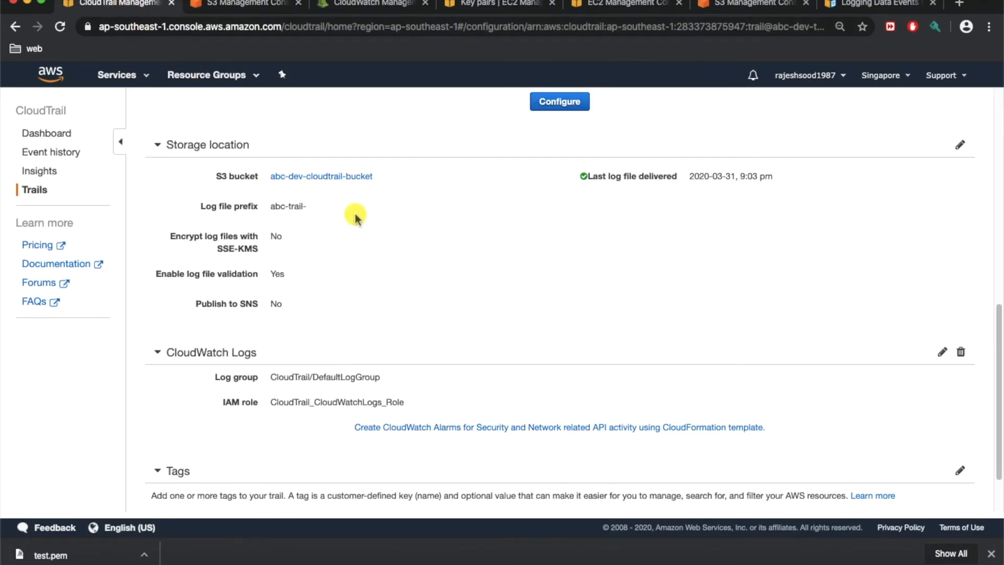
scroll(384, 241, down, 2)
scroll(384, 241, up, 10)
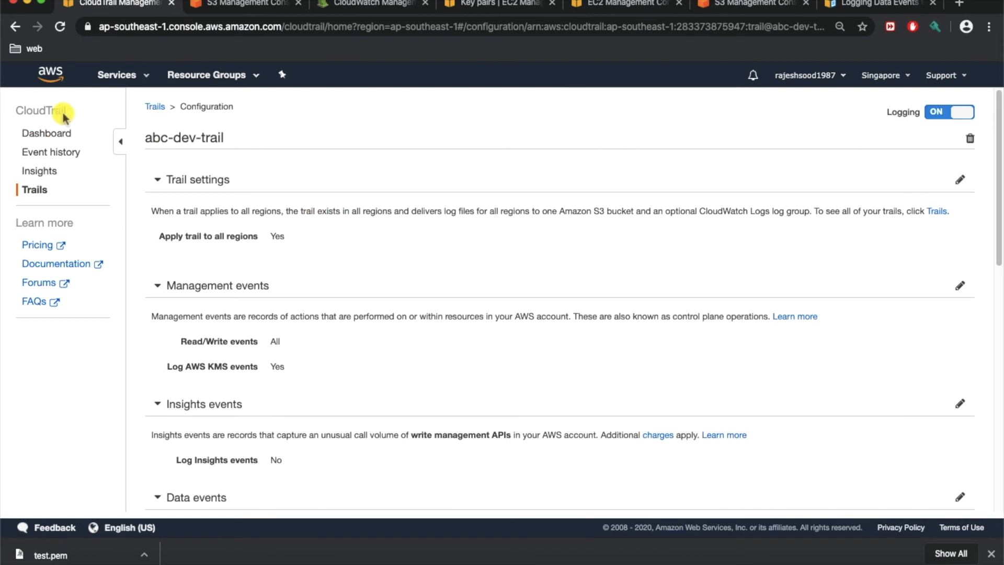
click(111, 72)
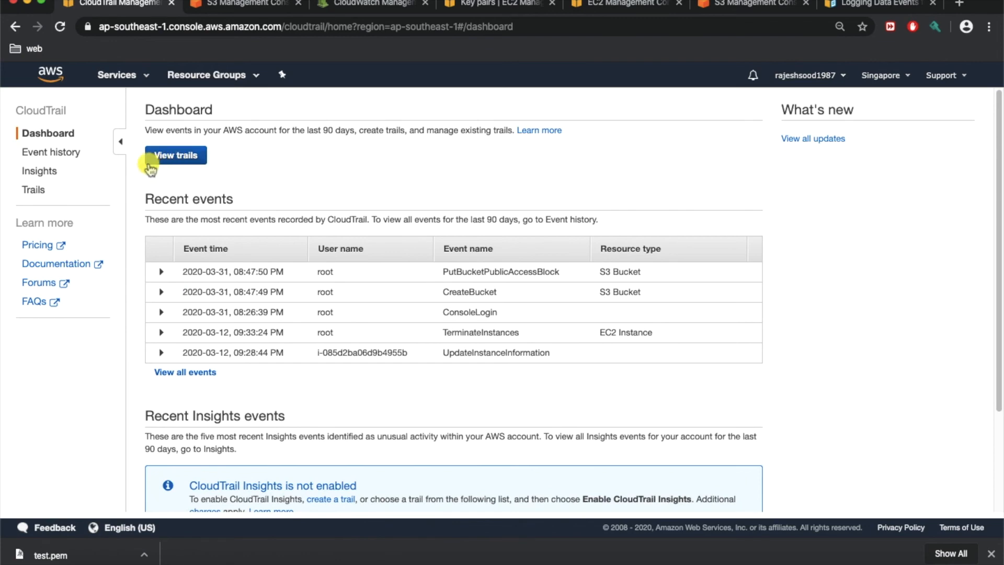
click(36, 190)
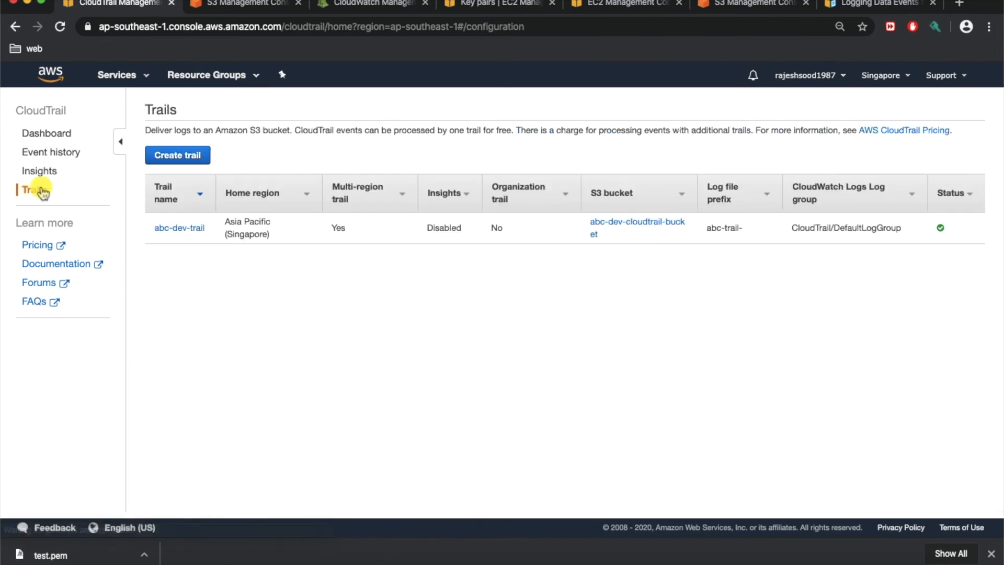
click(183, 153)
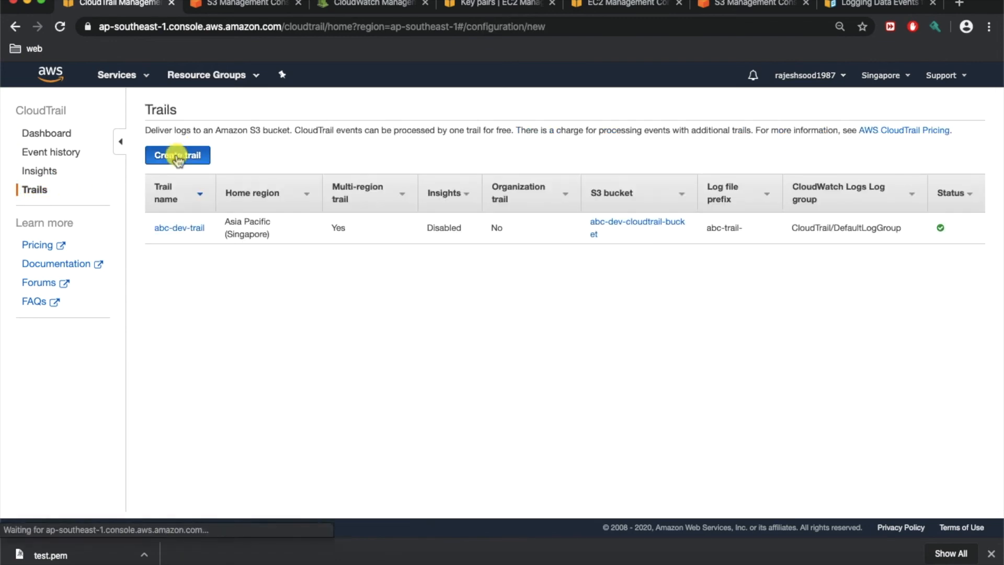
click(338, 166)
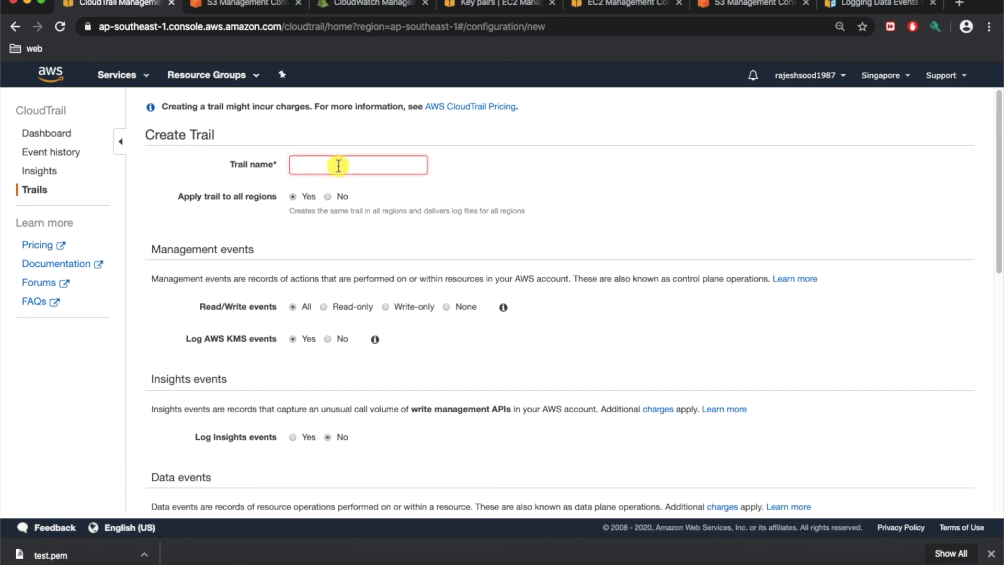
text(abc)
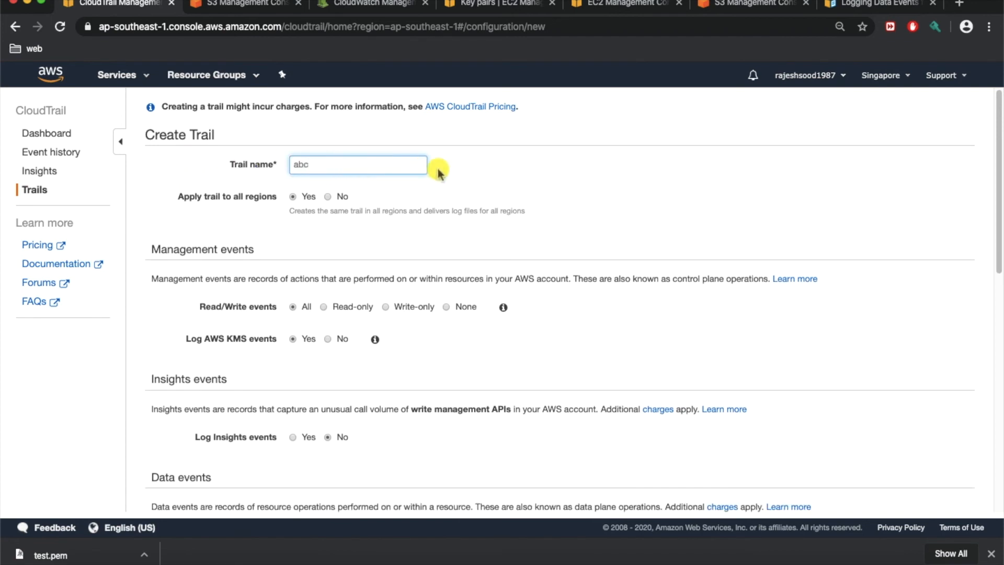
click(553, 173)
scroll(352, 267, down, 1)
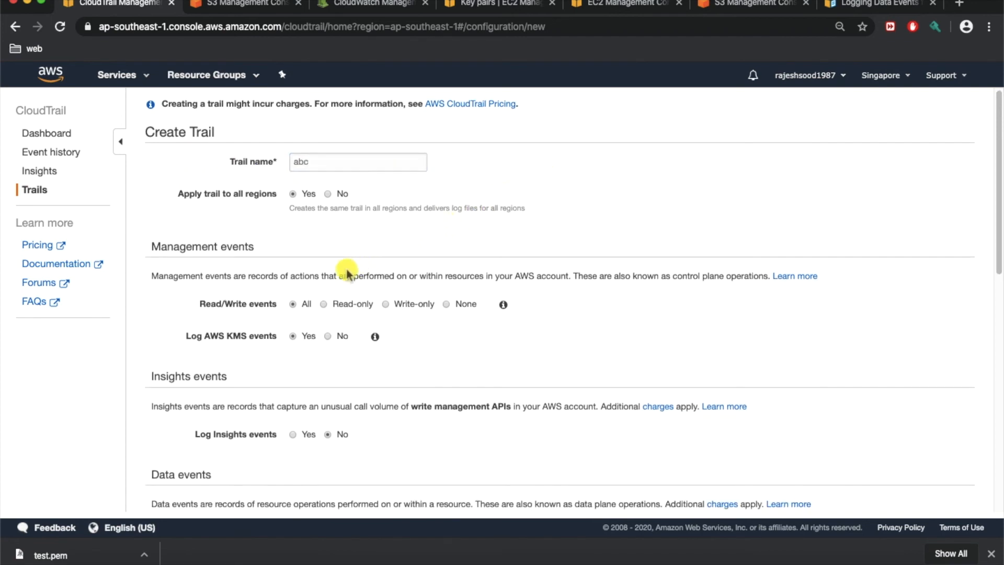
scroll(345, 271, down, 5)
scroll(334, 277, down, 10)
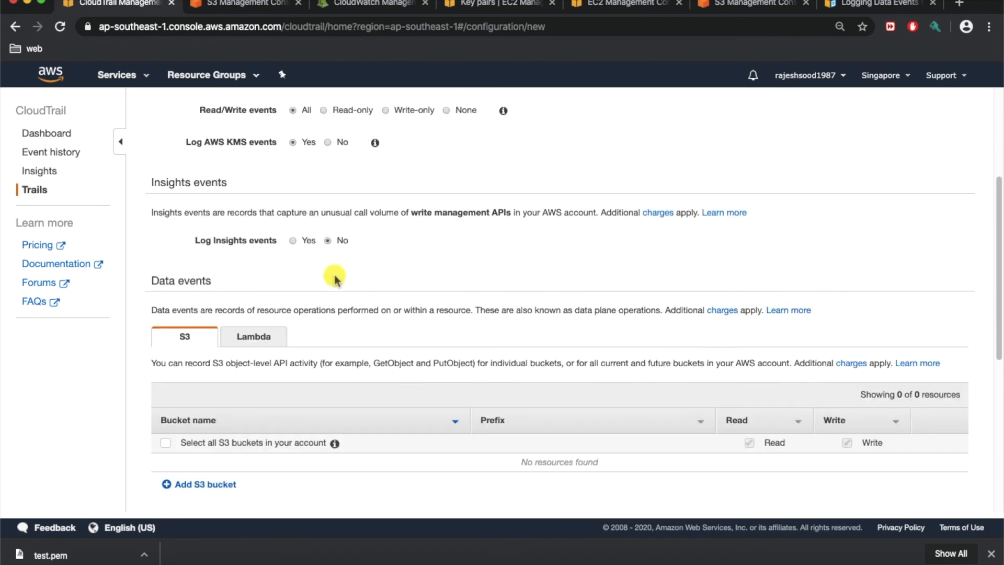
scroll(334, 277, down, 1)
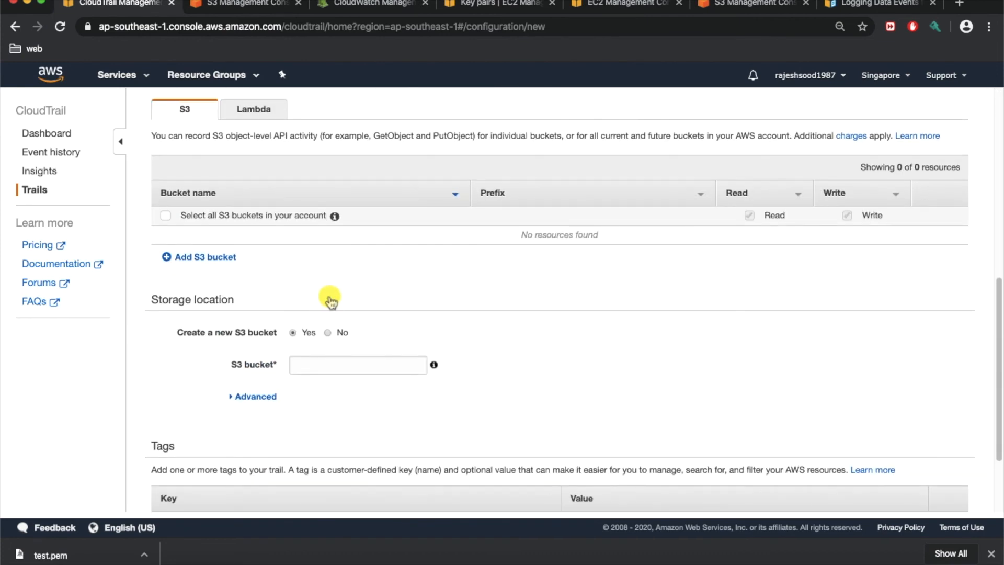
click(315, 356)
scroll(316, 358, down, 1)
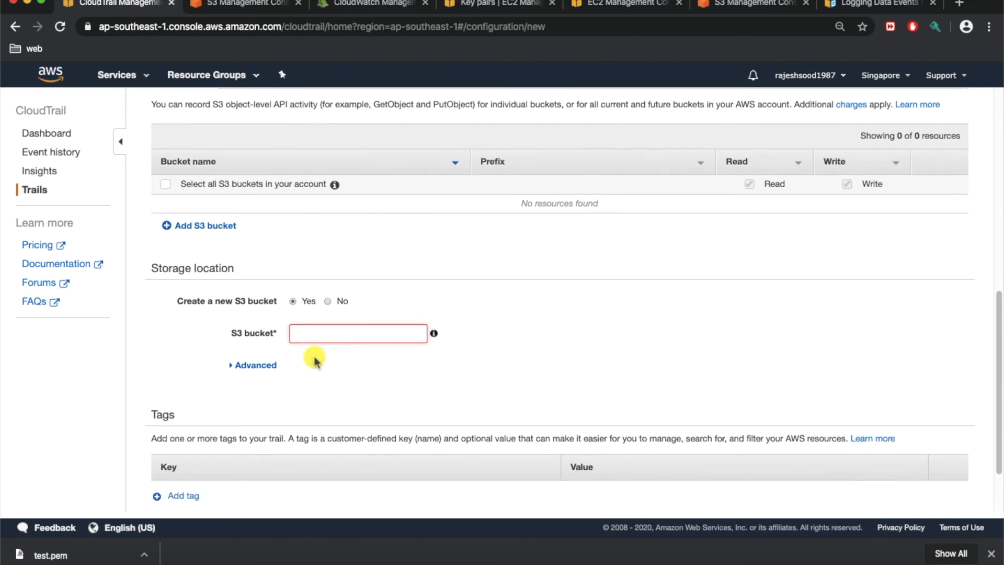
scroll(314, 359, down, 3)
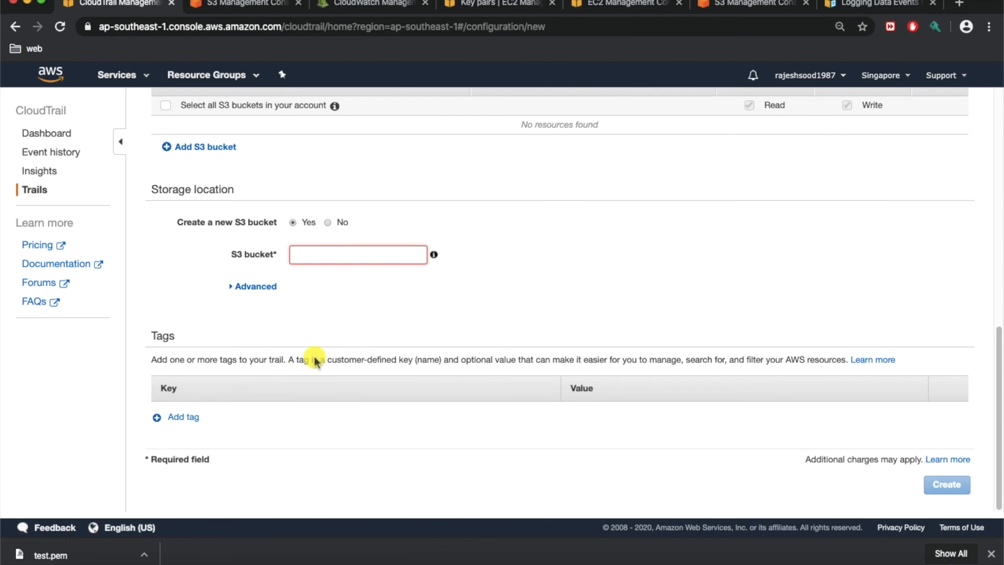
scroll(314, 355, up, 20)
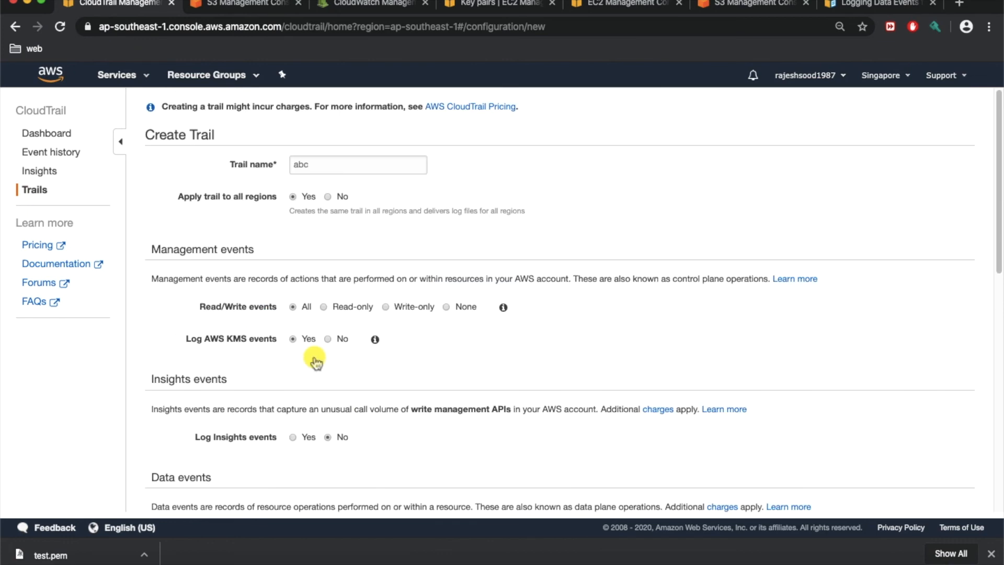
click(26, 190)
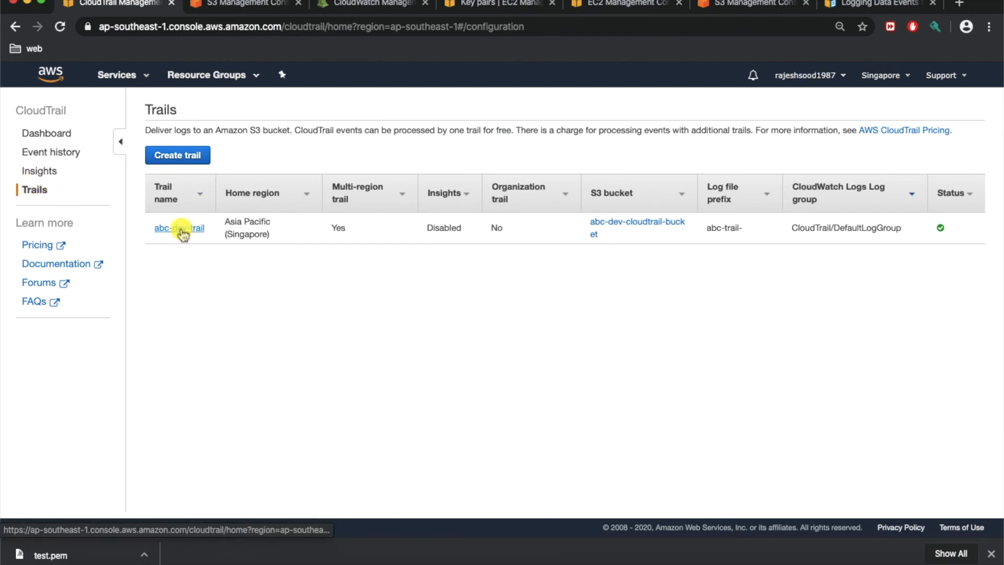
Open the details of abc-dev-trail and examine the log group and IAM role in its CloudWatch Logs section
click(180, 230)
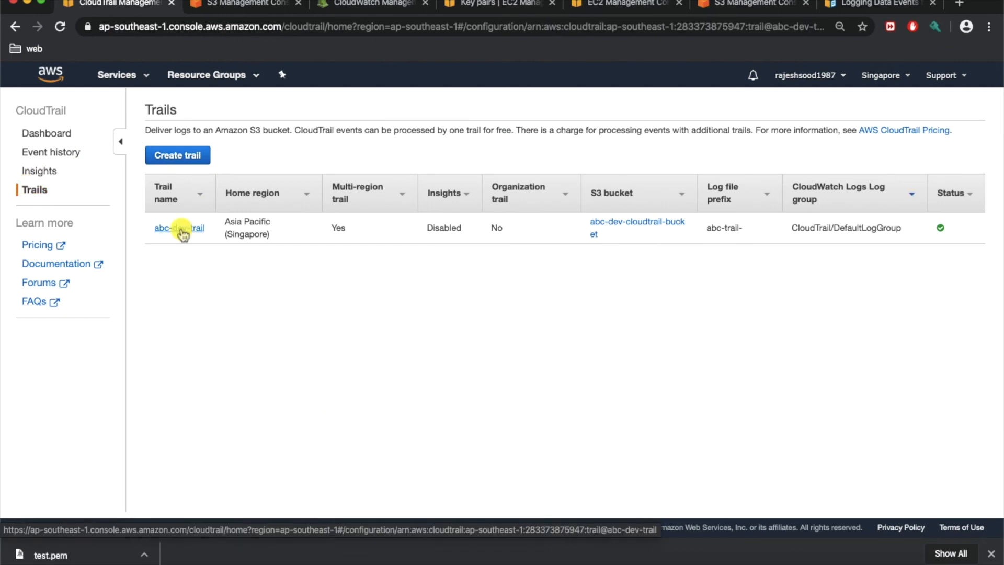
scroll(429, 358, down, 10)
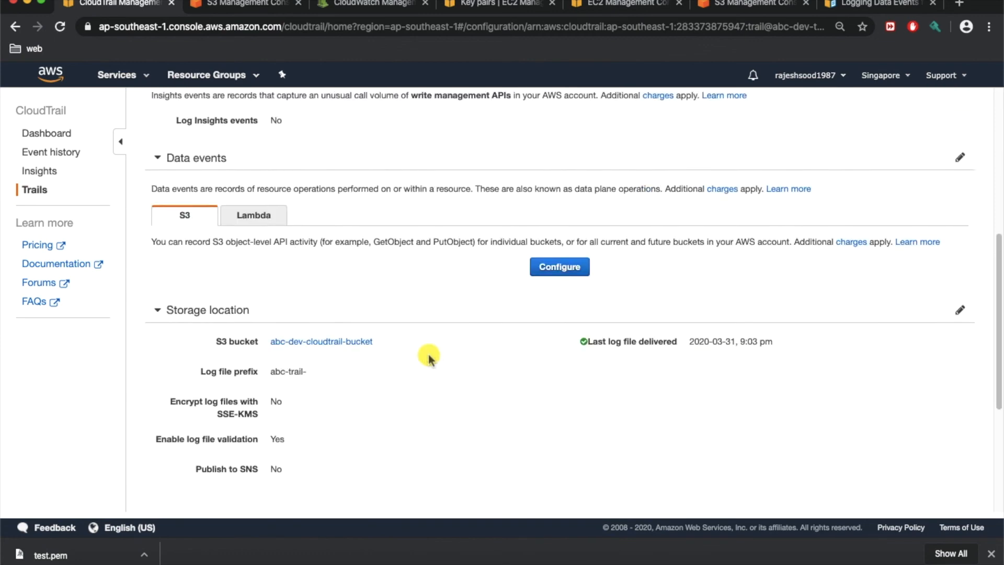
scroll(428, 358, down, 1)
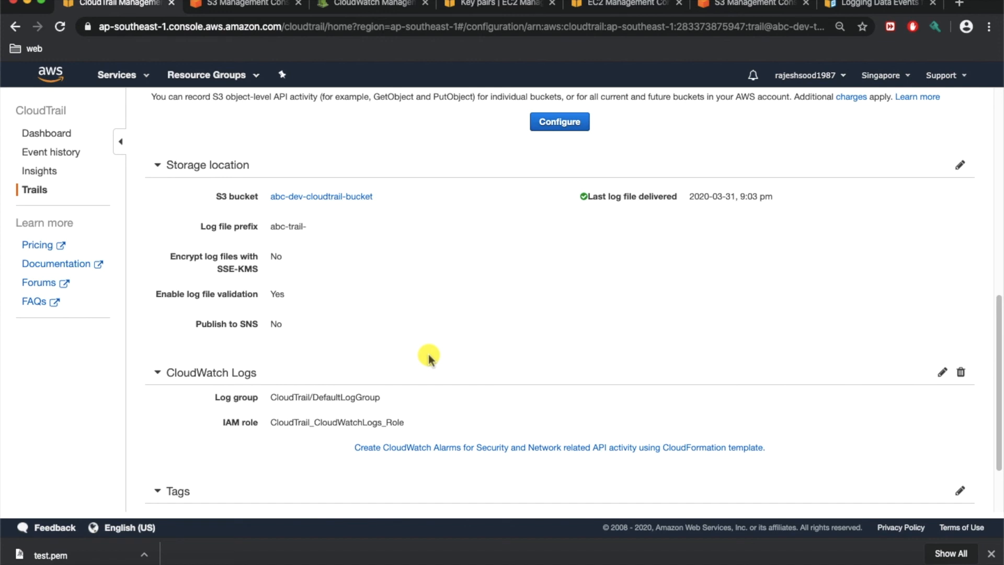
scroll(429, 358, down, 1)
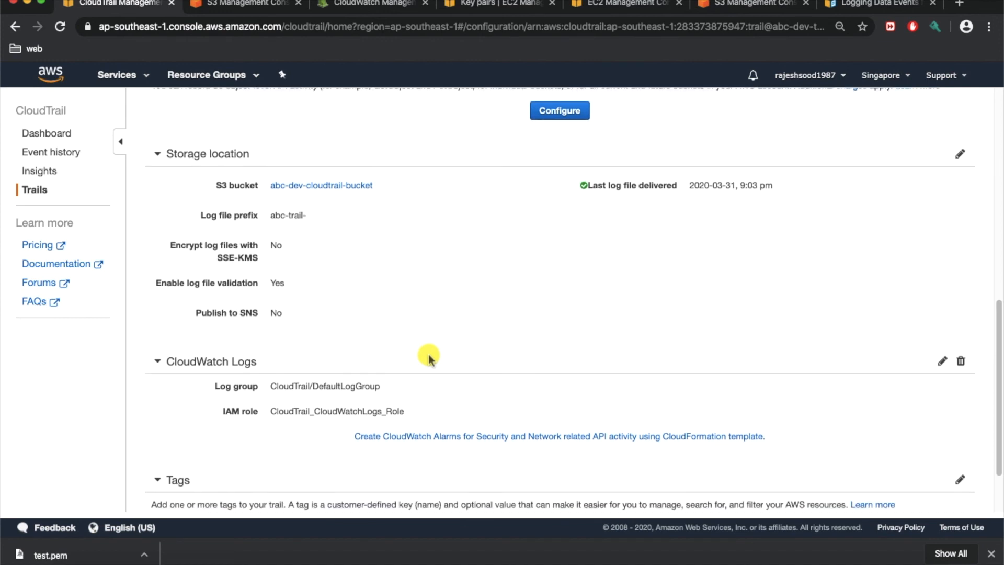
drag(395, 390, 271, 391)
click(264, 425)
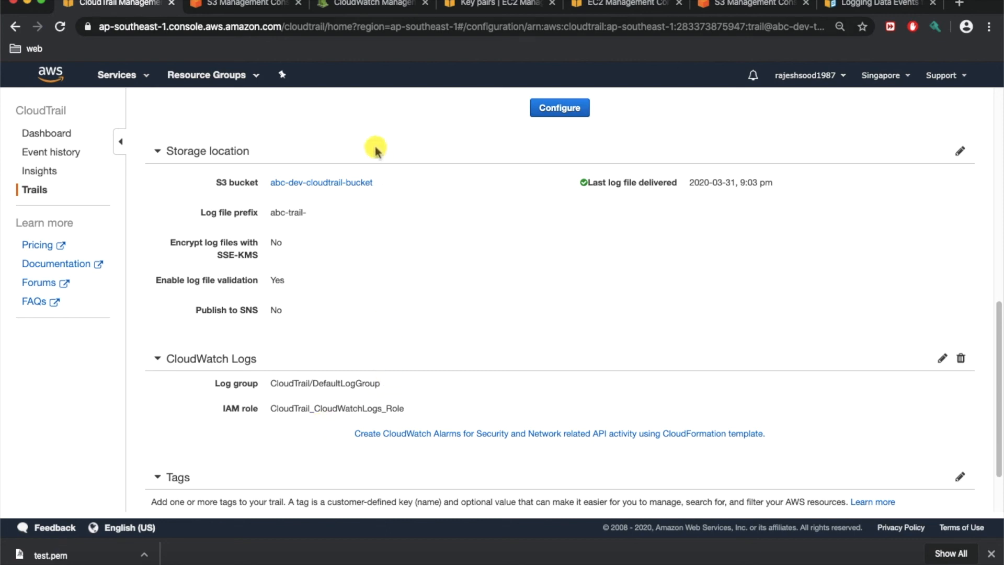
Switch to CloudWatch and open the ap-southeast-1 CloudTrail log stream in the log group CloudTrail/DefaultLogGroup
click(370, 6)
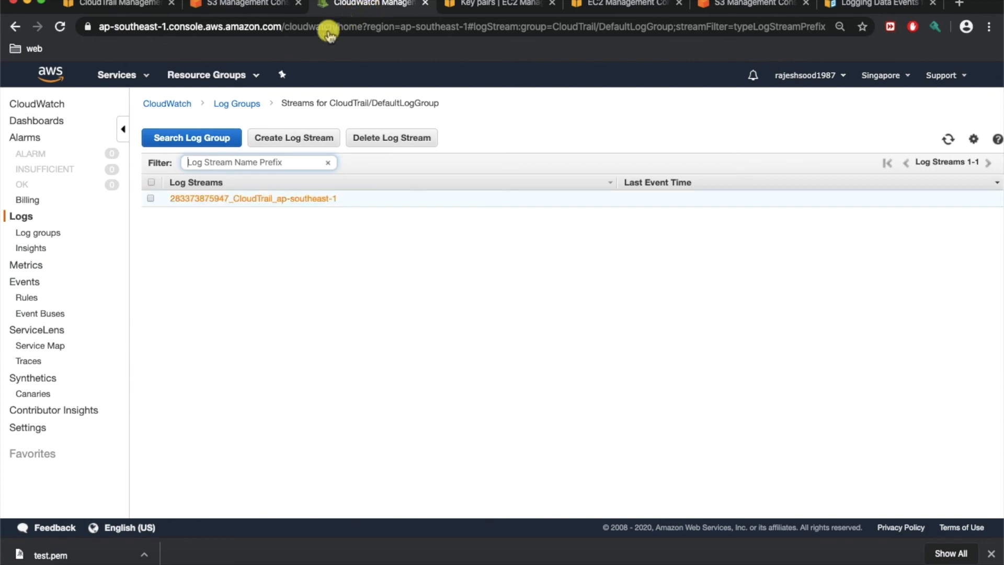
click(223, 104)
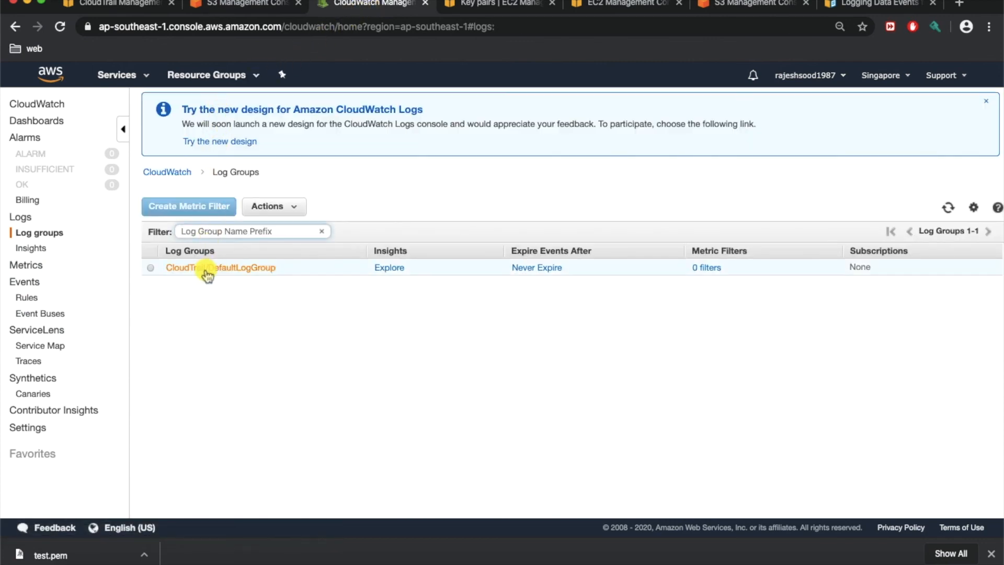
click(209, 266)
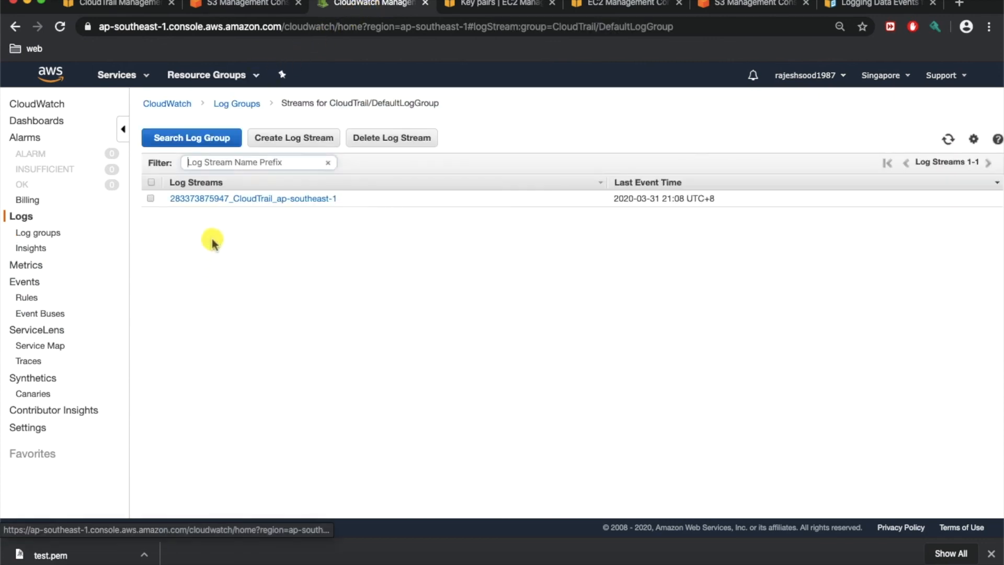
click(222, 201)
scroll(430, 371, down, 3)
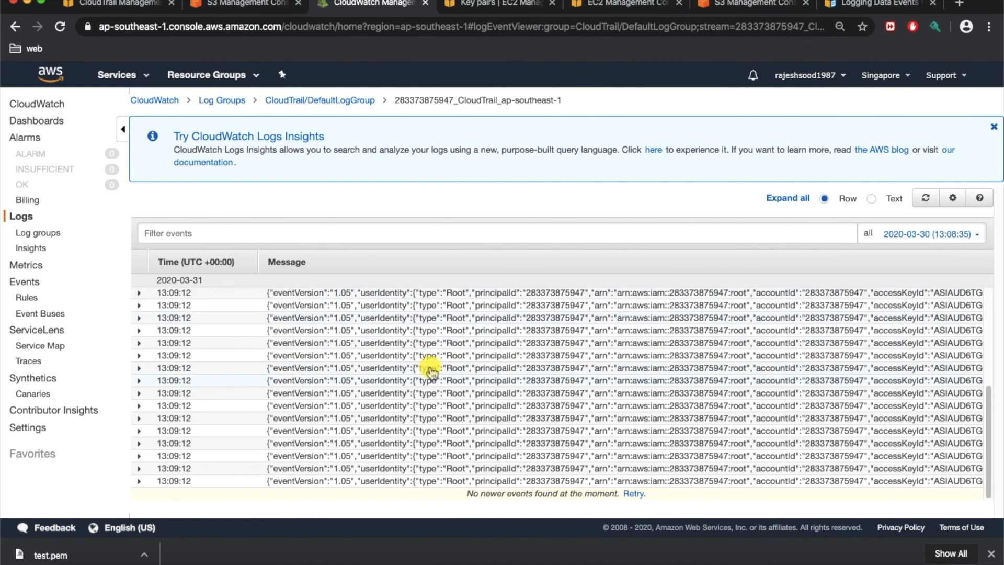
Expand several event records in the log stream and examine their user identity, request and event details
scroll(430, 371, up, 3)
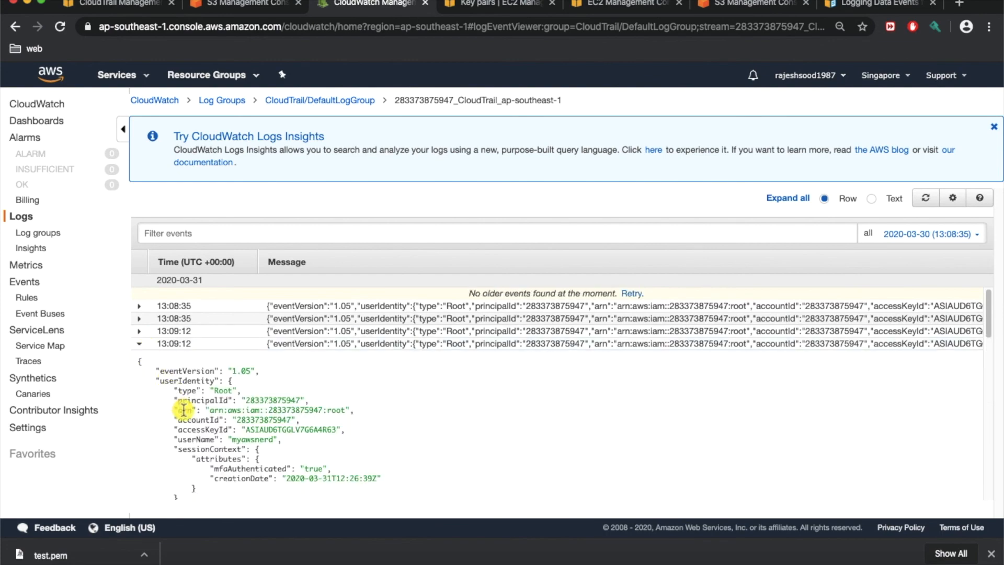
scroll(140, 397, down, 10)
scroll(183, 412, down, 2)
click(140, 371)
scroll(198, 398, down, 8)
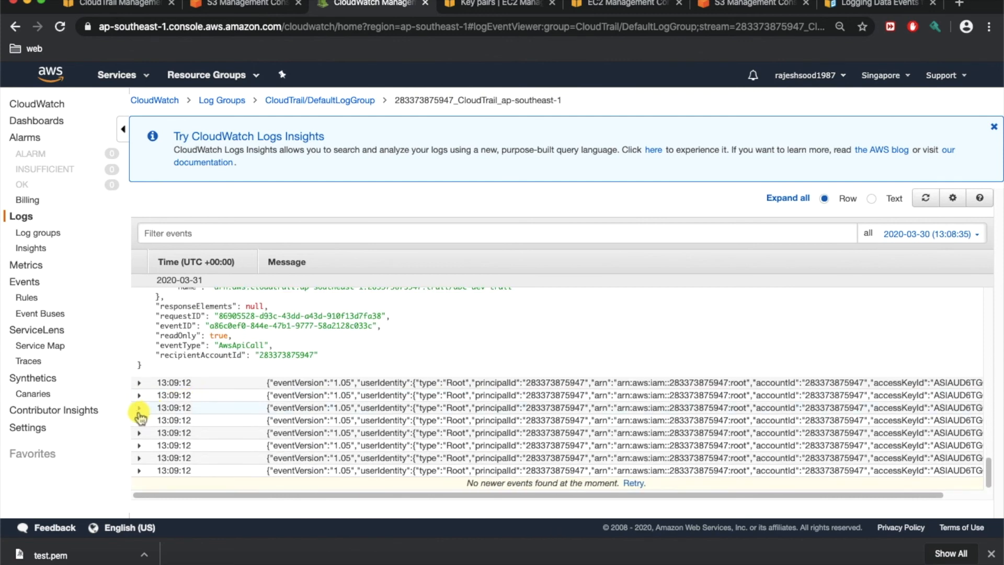
click(139, 409)
scroll(168, 413, down, 6)
scroll(171, 414, down, 10)
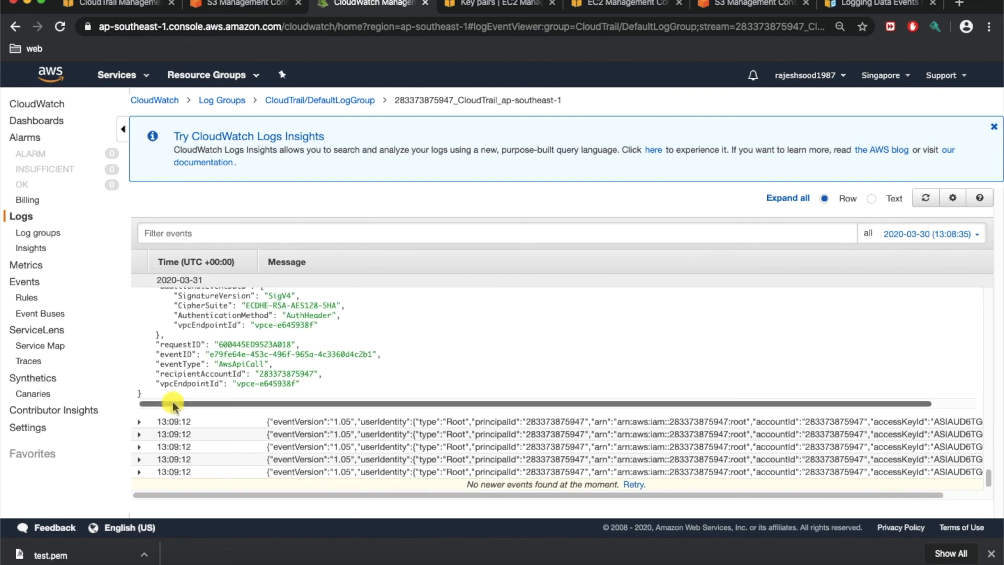
Review the remaining expanded records, including GetTrailStatus and PutBucketPolicy, and collapse them all
scroll(173, 402, up, 20)
click(139, 343)
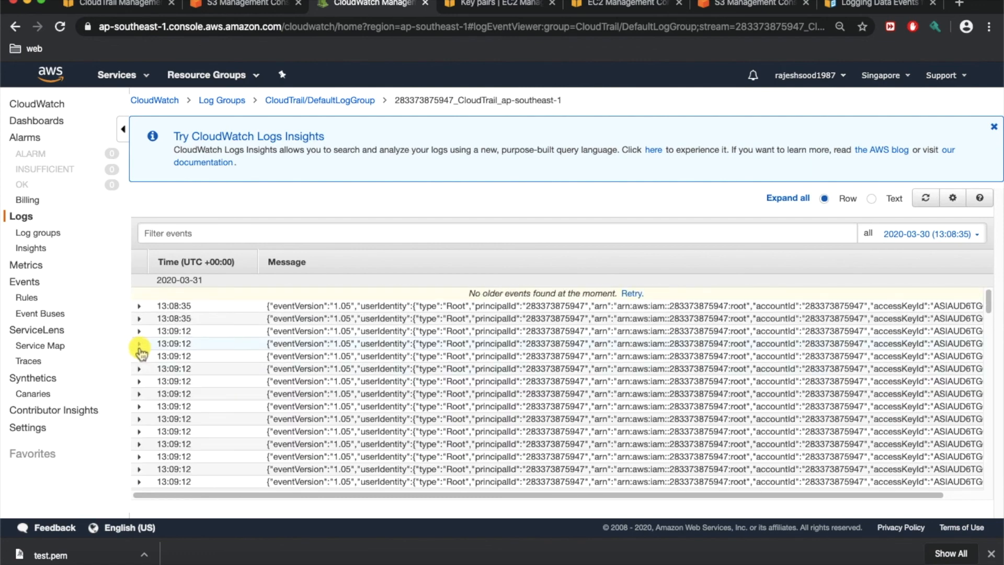
scroll(165, 383, down, 5)
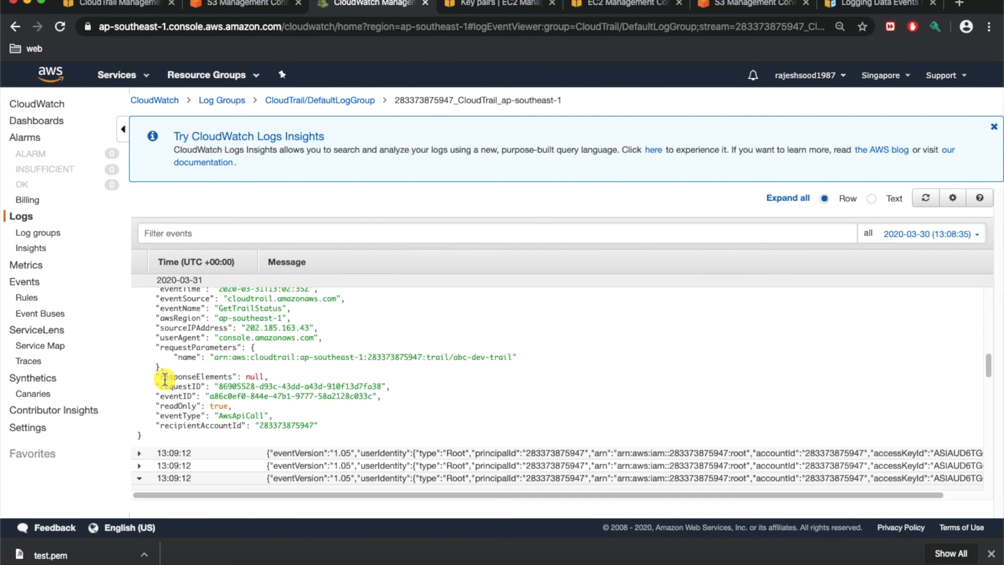
scroll(164, 378, down, 5)
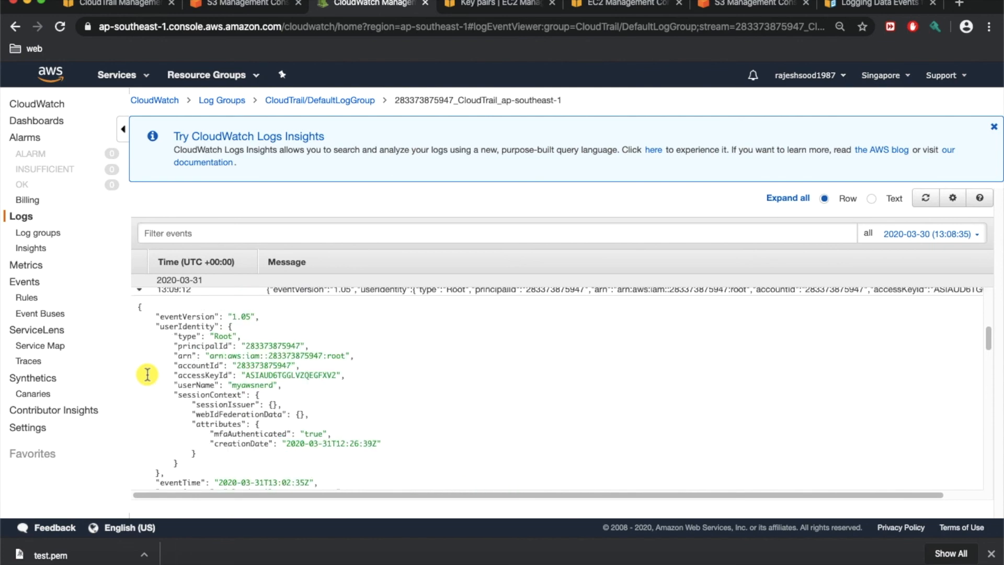
click(140, 295)
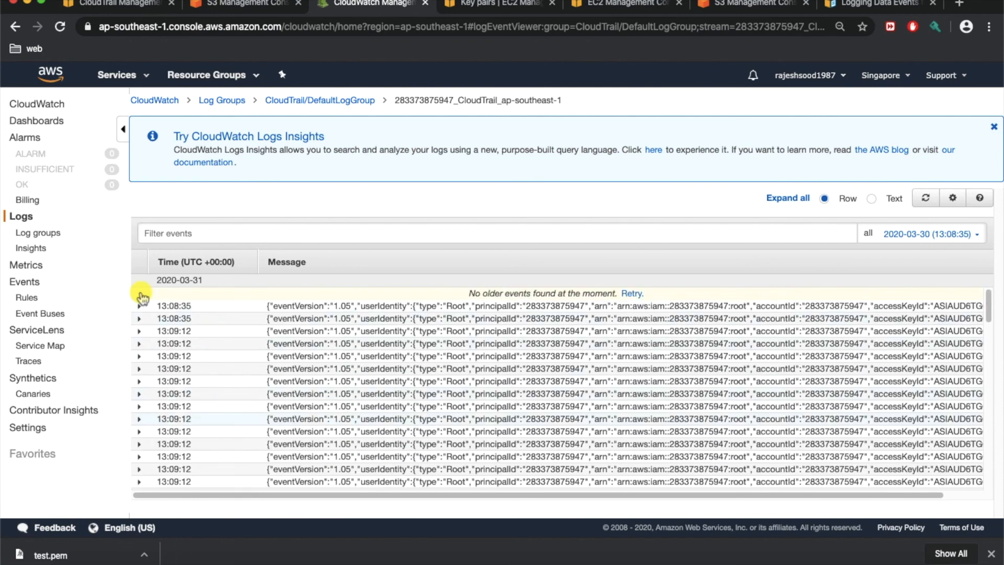
click(142, 297)
scroll(140, 303, up, 5)
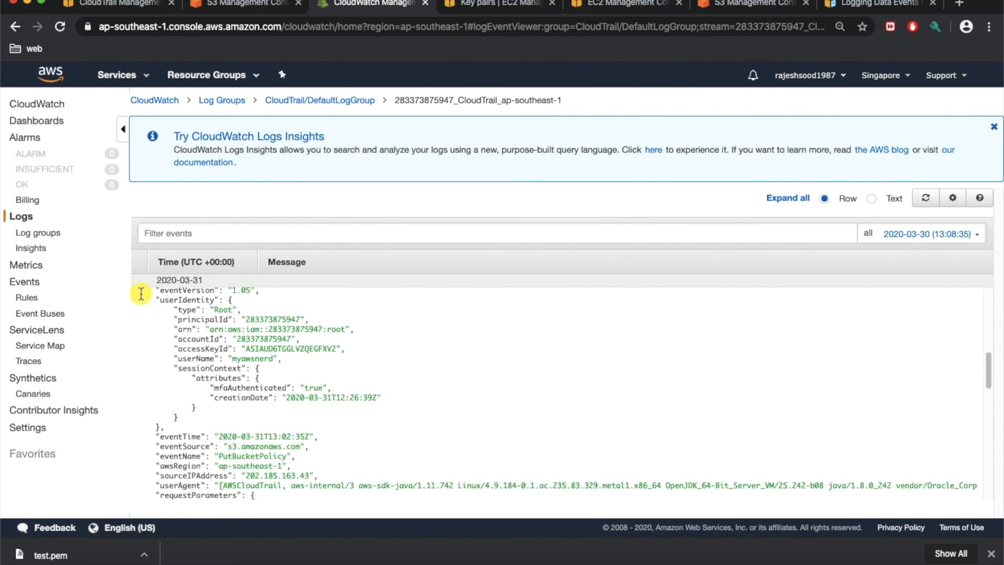
scroll(140, 314, up, 1)
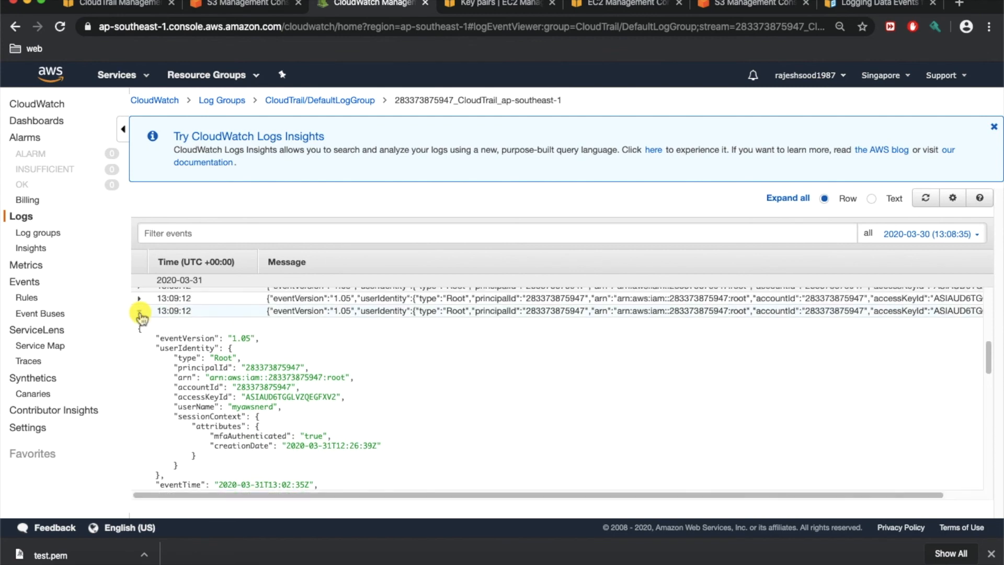
click(140, 314)
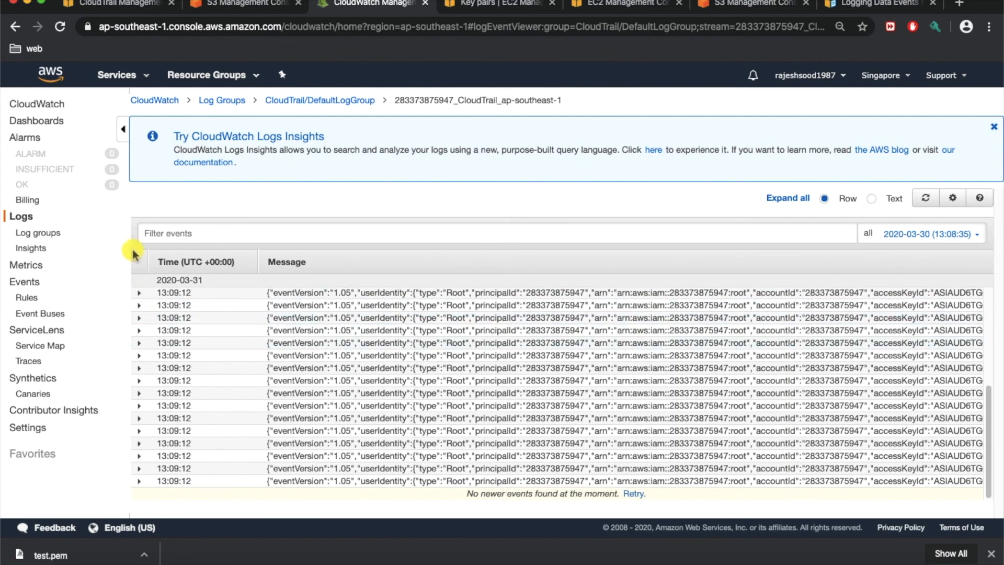
Leave the log stream and return to the AWS Management Console home page
click(115, 75)
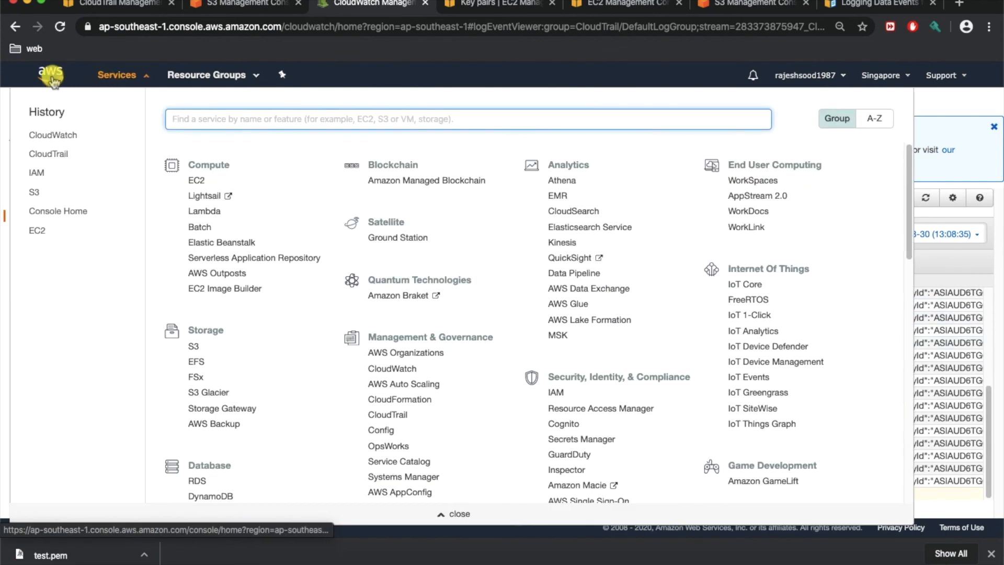
click(53, 78)
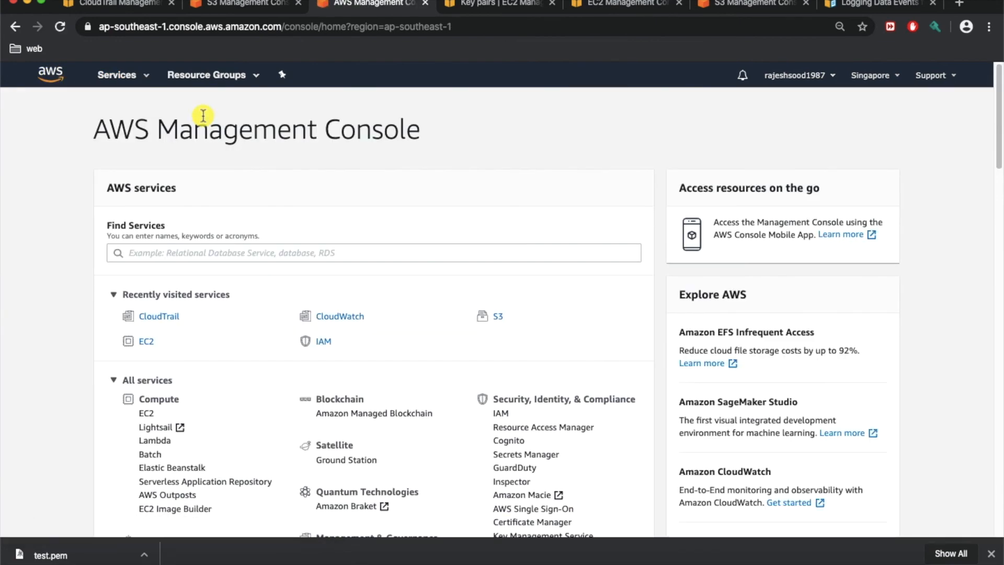